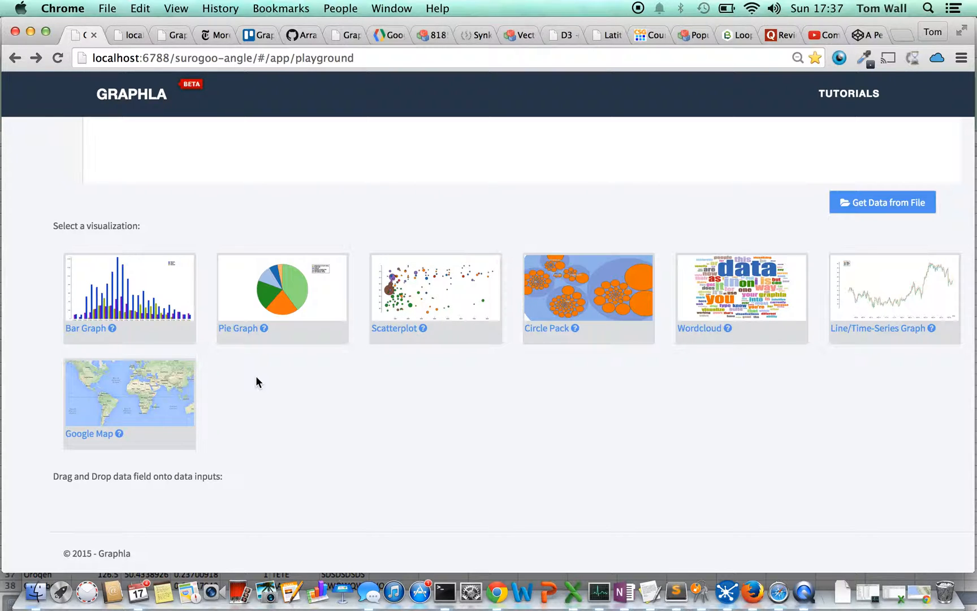
Switch to Excel and copy the selected table in gmap-sample2.txt, columns region through misc 2.
{"action": "key", "text": "super+Tab"}
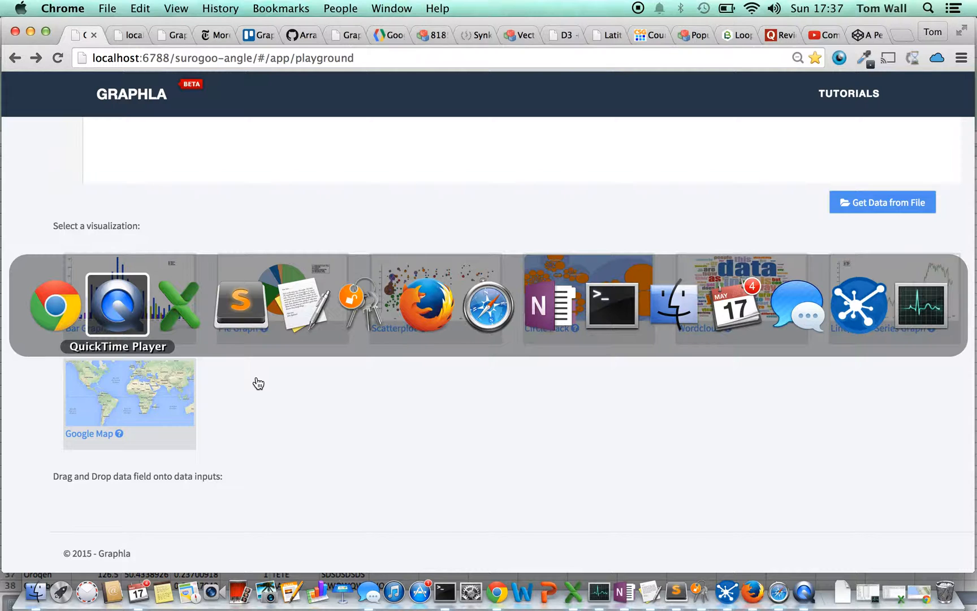
{"action": "key", "text": "super+Tab"}
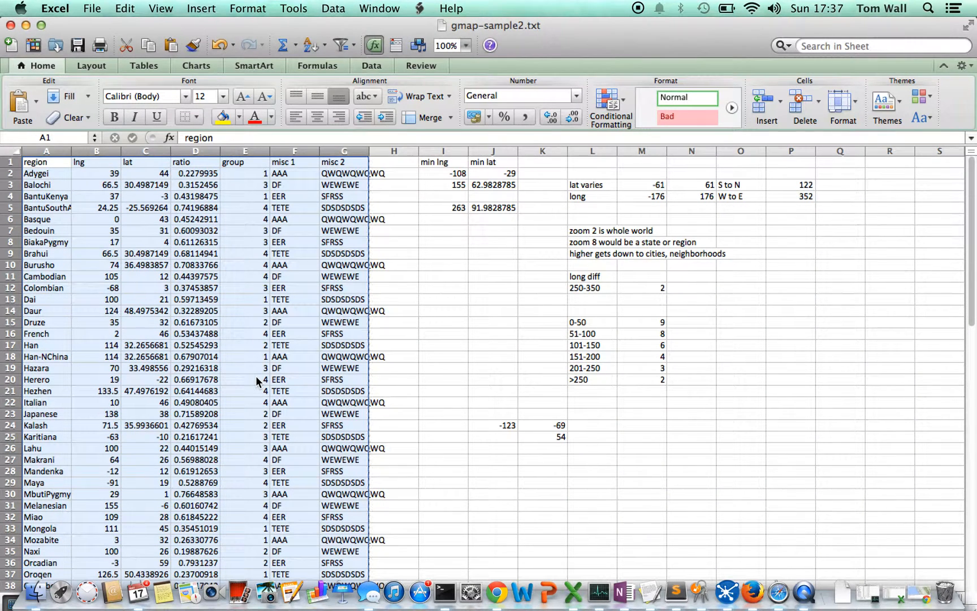
{"action": "key", "text": "super+c"}
Switch to Chrome and paste the copied table into the Visualization Builder's data area.
{"action": "key", "text": "super+Tab"}
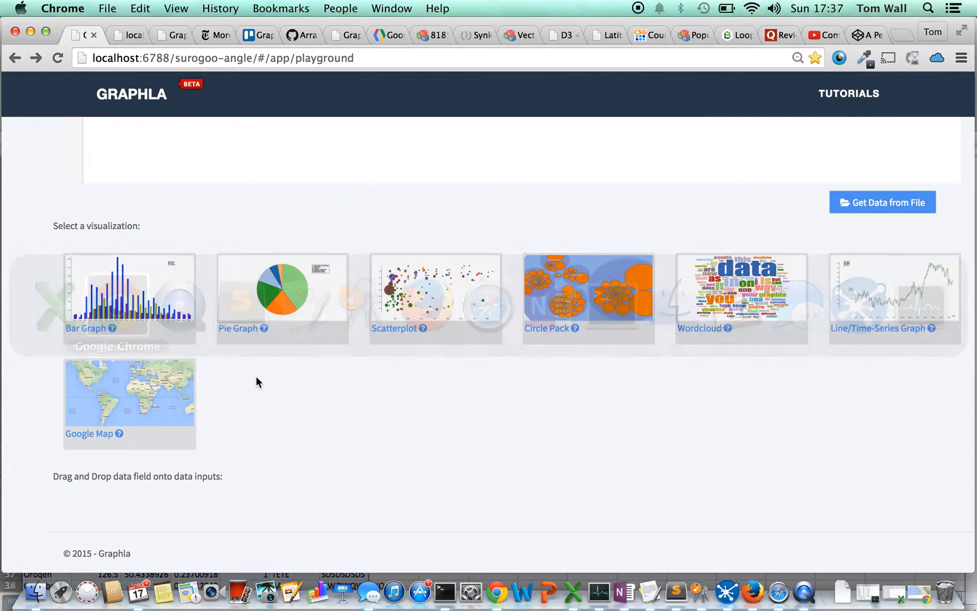
{"action": "scroll", "coordinate": [18, 235], "scroll_direction": "up", "scroll_amount": 5}
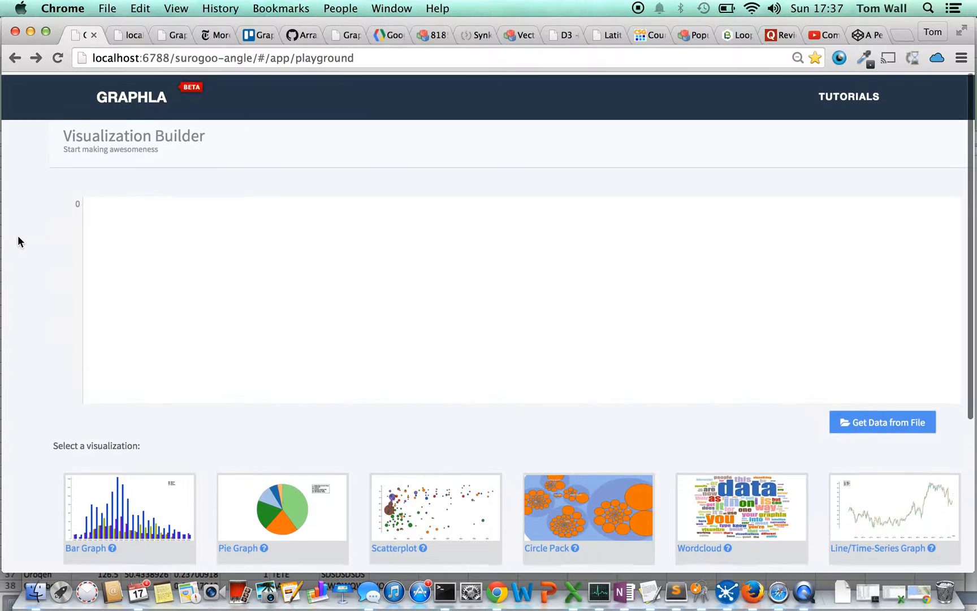
{"action": "left_click", "coordinate": [164, 291]}
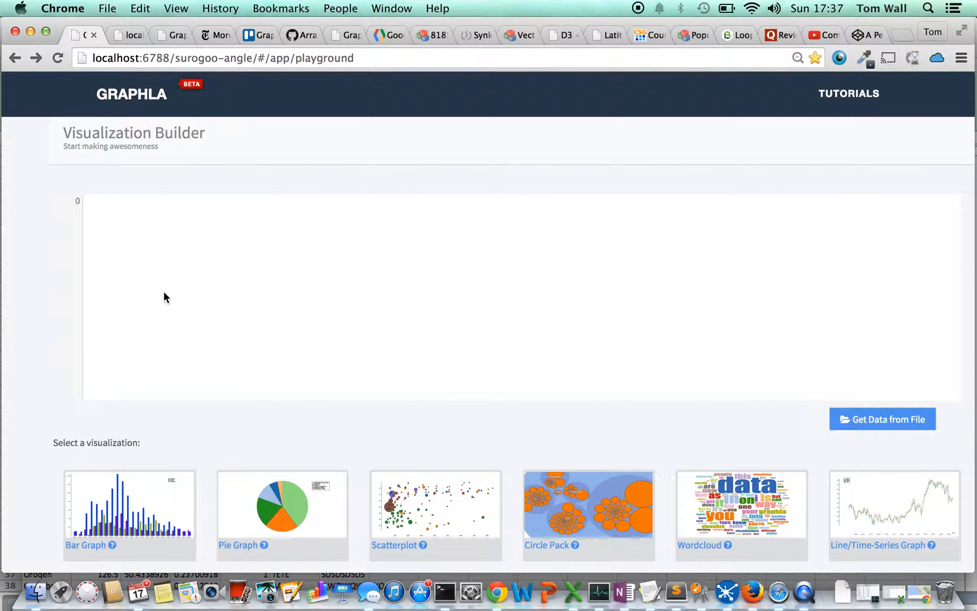
{"action": "key", "text": "super+v"}
Choose the Google Map visualization and assign the lat field to Latitude and the lng field to Longitude.
{"action": "scroll", "coordinate": [28, 306], "scroll_direction": "down", "scroll_amount": 1}
{"action": "scroll", "coordinate": [28, 301], "scroll_direction": "down", "scroll_amount": 10}
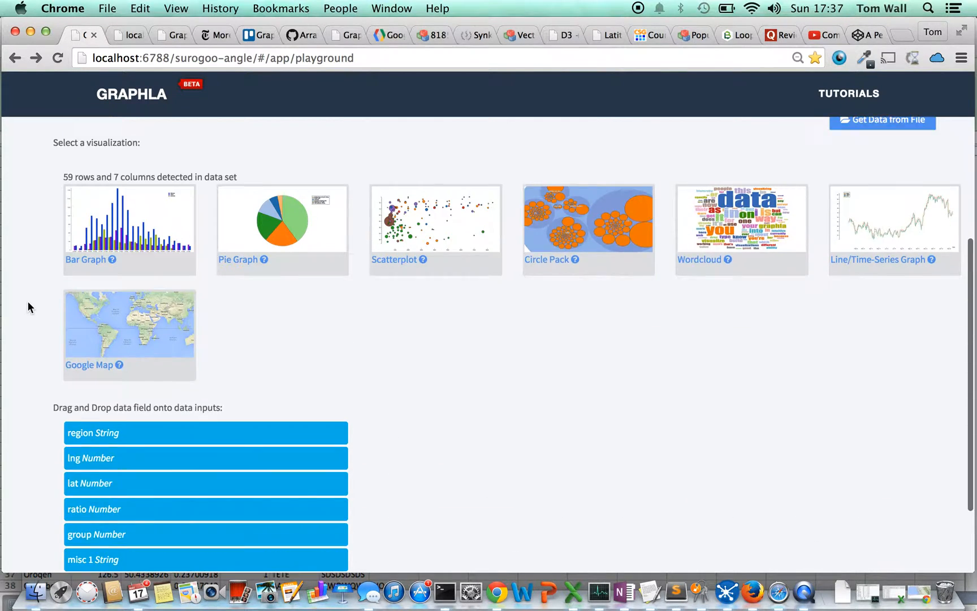
{"action": "left_click", "coordinate": [135, 290]}
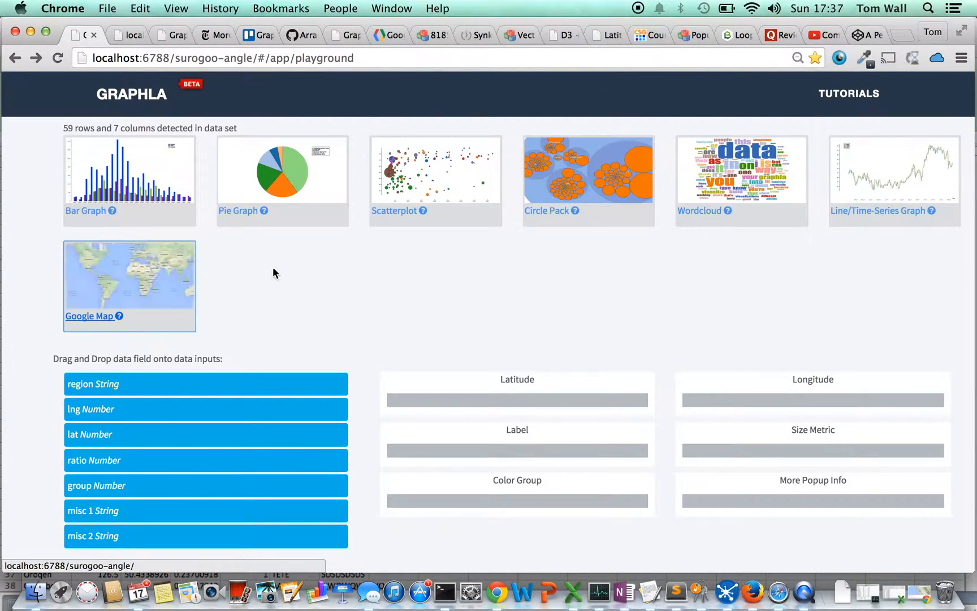
{"action": "scroll", "coordinate": [277, 272], "scroll_direction": "down", "scroll_amount": 2}
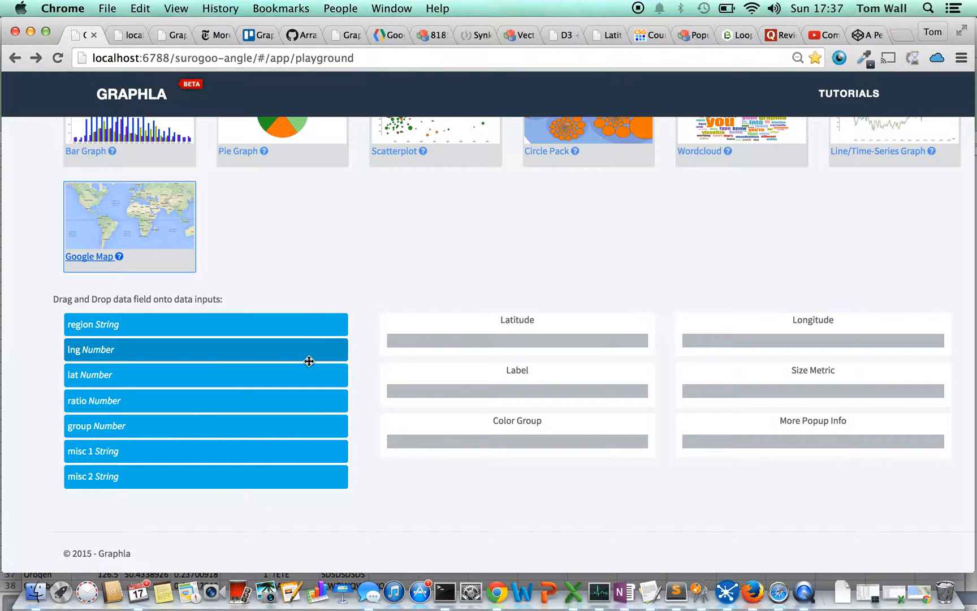
{"action": "left_click_drag", "start_coordinate": [307, 366], "coordinate": [582, 333]}
{"action": "left_click_drag", "start_coordinate": [305, 343], "coordinate": [914, 342]}
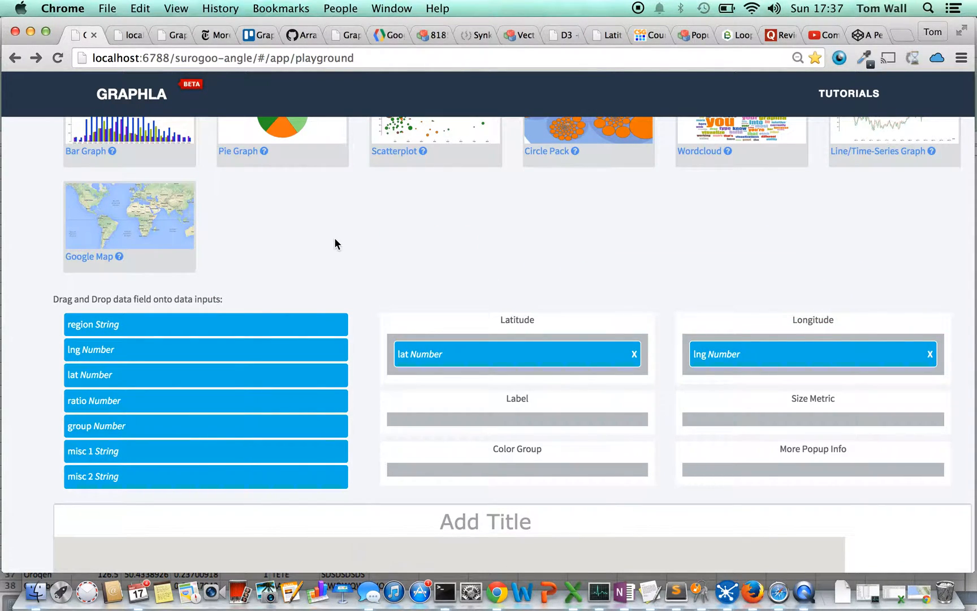
Examine the points plotted on the world map and the data fields and inputs still available for it.
{"action": "scroll", "coordinate": [334, 243], "scroll_direction": "down", "scroll_amount": 5}
{"action": "scroll", "coordinate": [334, 238], "scroll_direction": "down", "scroll_amount": 3}
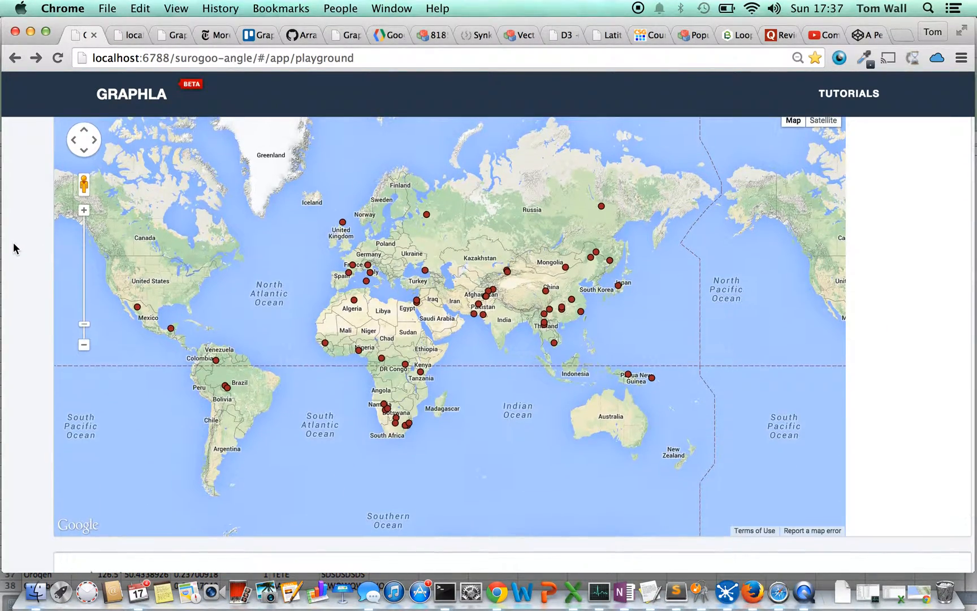
{"action": "scroll", "coordinate": [14, 248], "scroll_direction": "up", "scroll_amount": 1}
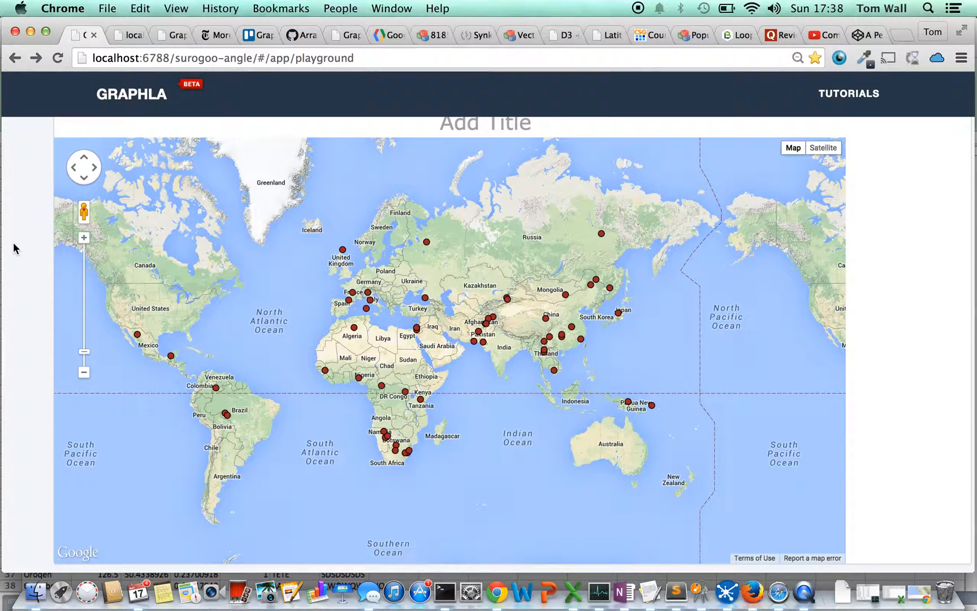
{"action": "scroll", "coordinate": [14, 248], "scroll_direction": "up", "scroll_amount": 5}
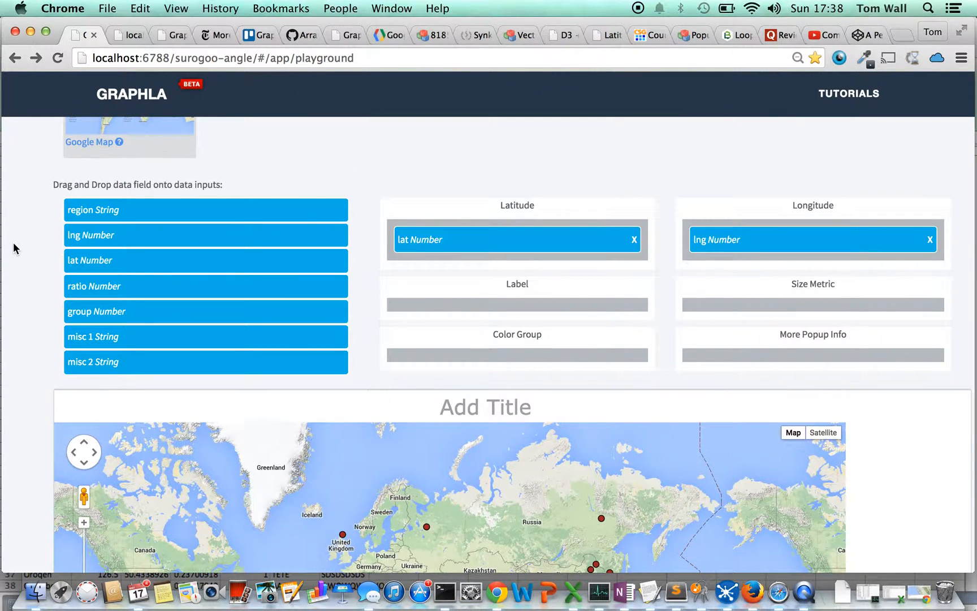
{"action": "scroll", "coordinate": [13, 242], "scroll_direction": "up", "scroll_amount": 1}
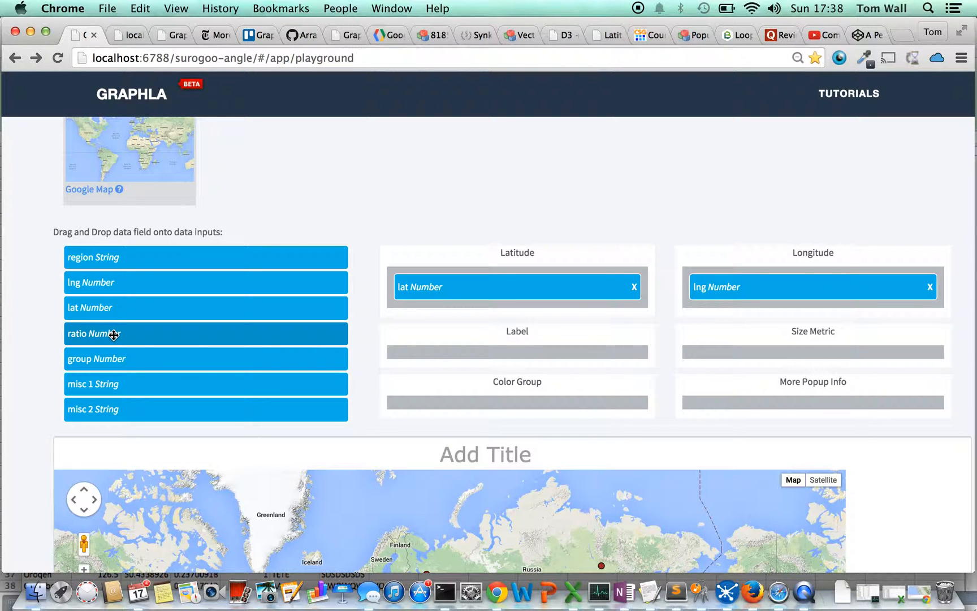
{"action": "scroll", "coordinate": [41, 335], "scroll_direction": "down", "scroll_amount": 5}
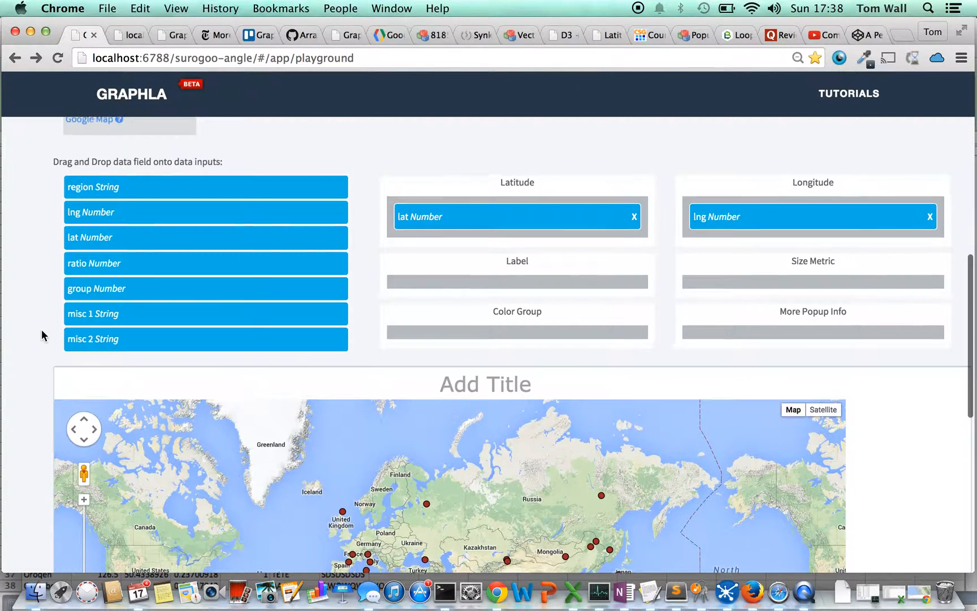
{"action": "scroll", "coordinate": [41, 335], "scroll_direction": "down", "scroll_amount": 3}
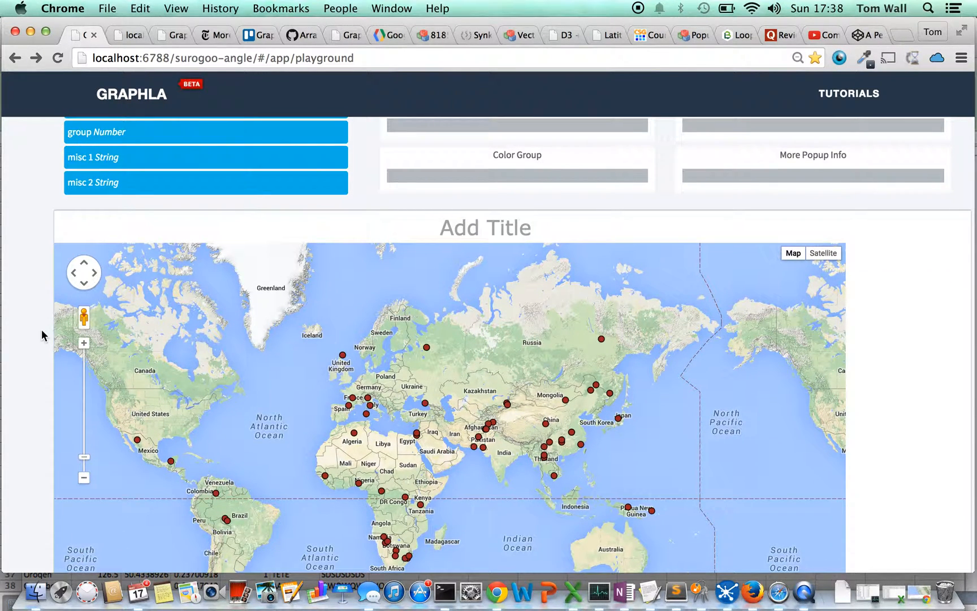
{"action": "scroll", "coordinate": [41, 335], "scroll_direction": "up", "scroll_amount": 1}
{"action": "scroll", "coordinate": [41, 333], "scroll_direction": "down", "scroll_amount": 2}
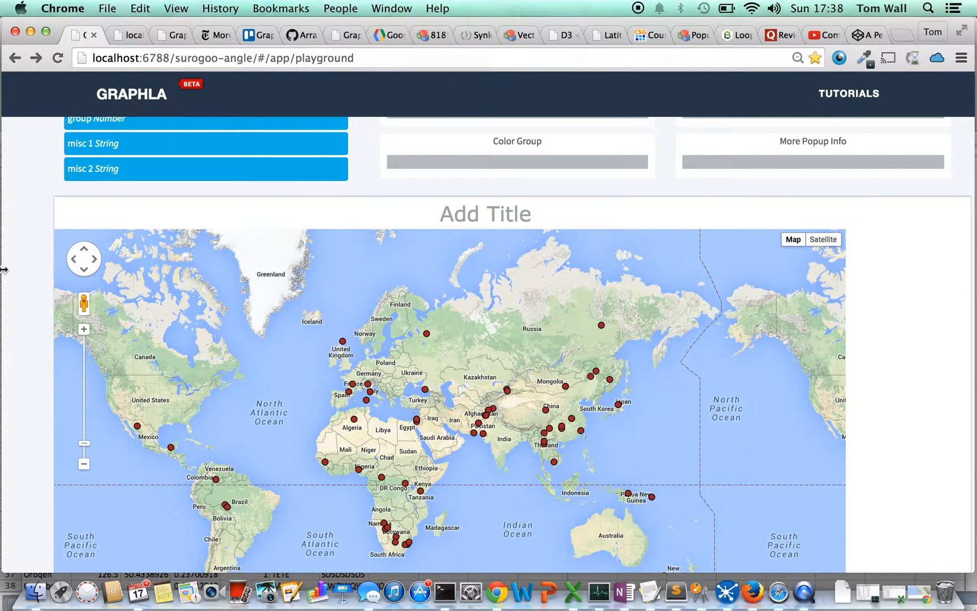
Assign the group field to the map's Color Group input and view the coloured points.
{"action": "scroll", "coordinate": [5, 269], "scroll_direction": "up", "scroll_amount": 3}
{"action": "left_click_drag", "start_coordinate": [167, 196], "coordinate": [492, 257]}
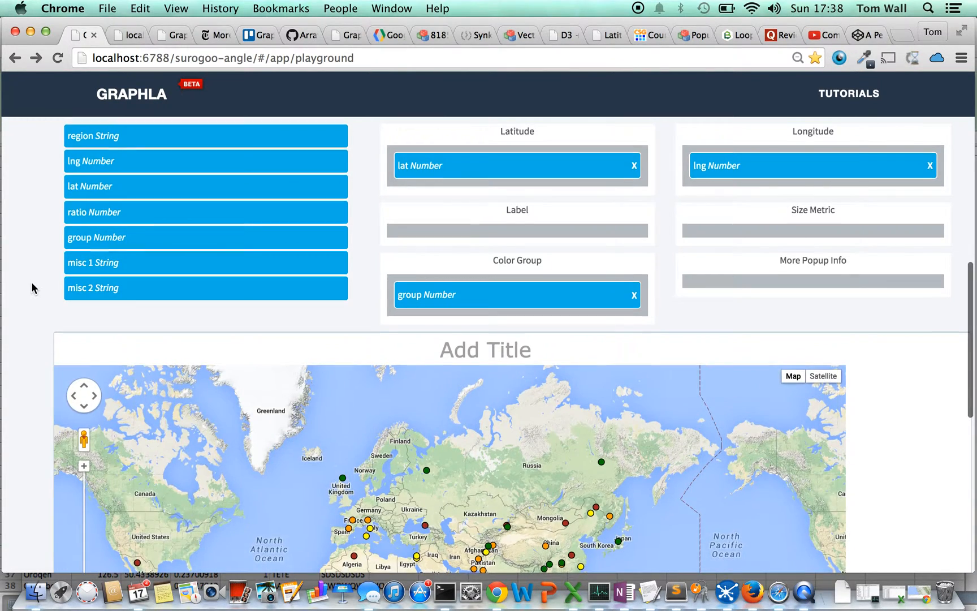
{"action": "scroll", "coordinate": [32, 283], "scroll_direction": "down", "scroll_amount": 5}
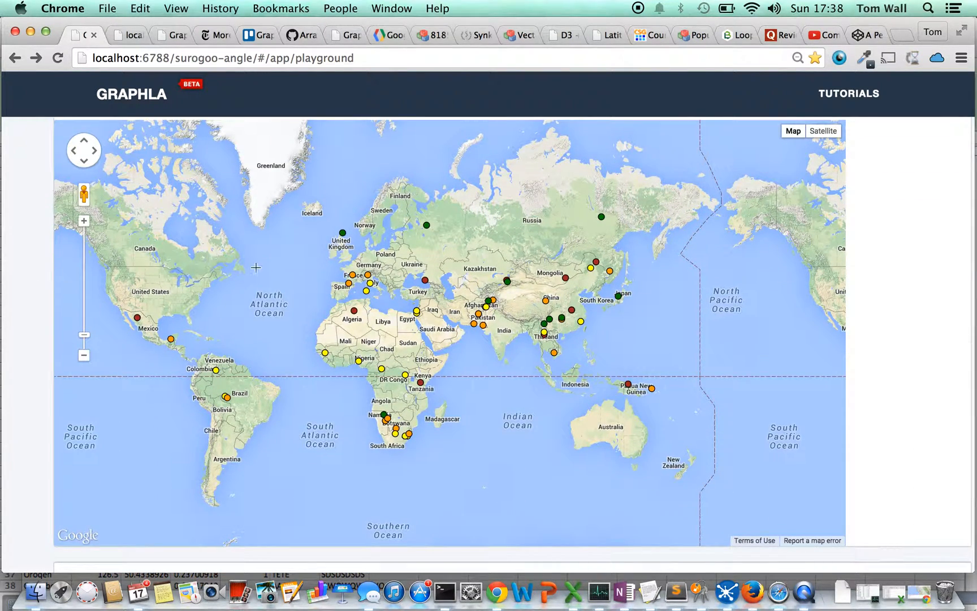
Zoom the map in on Africa and Asia and isolate the group 1 points through the colour legend.
{"action": "scroll", "coordinate": [501, 318], "scroll_direction": "up", "scroll_amount": 2}
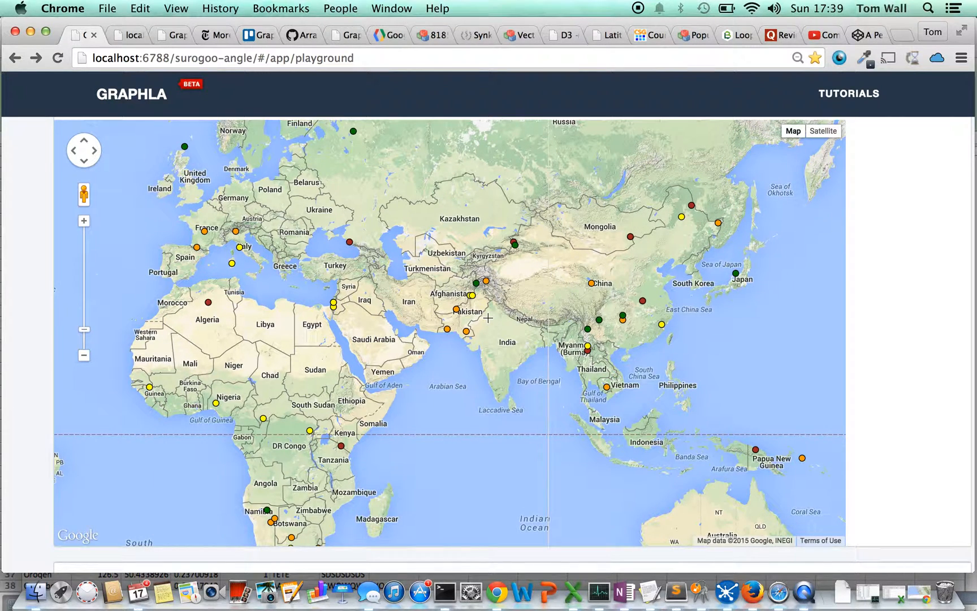
{"action": "scroll", "coordinate": [24, 310], "scroll_direction": "down", "scroll_amount": 3}
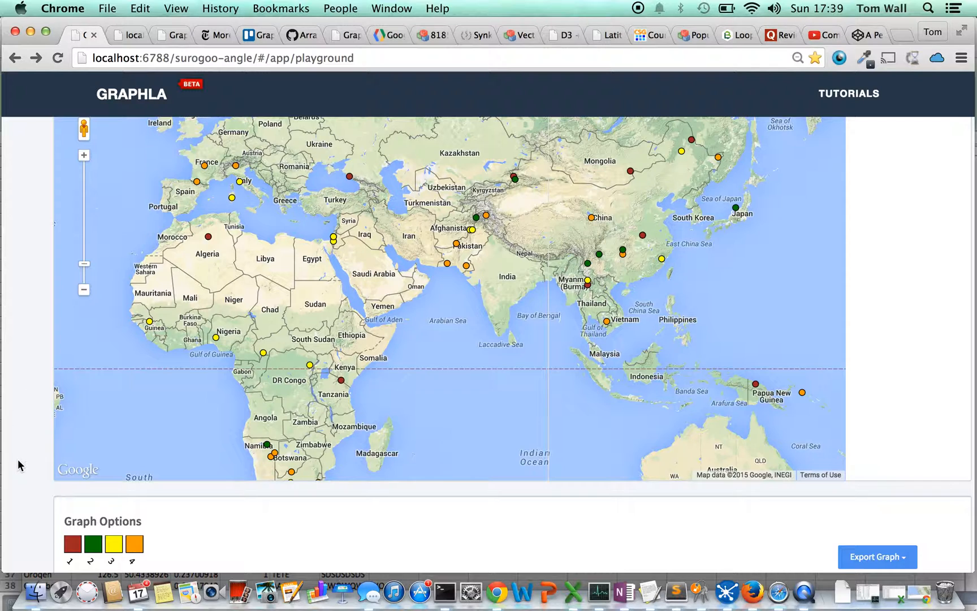
{"action": "left_click", "coordinate": [73, 547]}
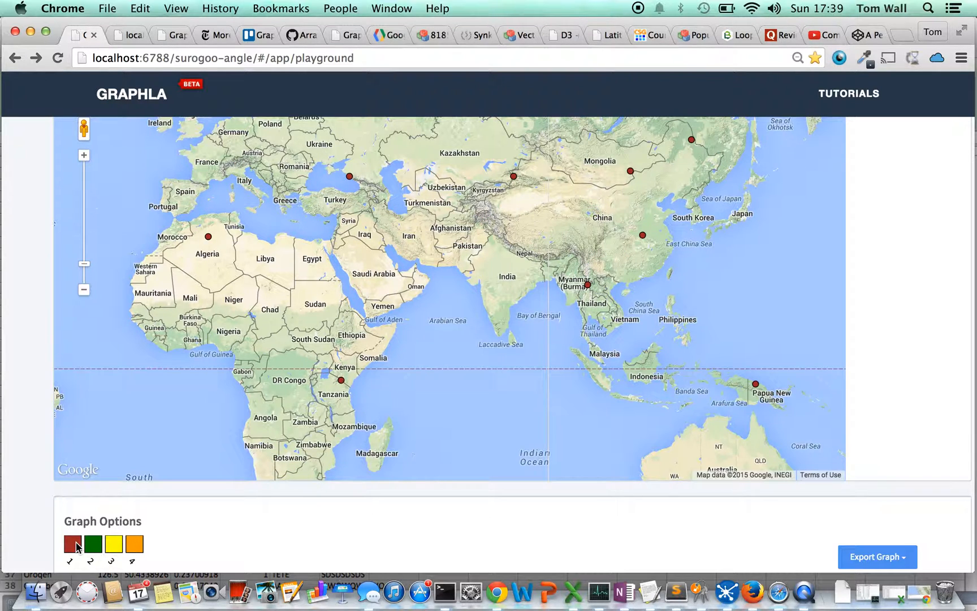
Assign the ratio field to the map's Size Metric input.
{"action": "scroll", "coordinate": [20, 456], "scroll_direction": "up", "scroll_amount": 5}
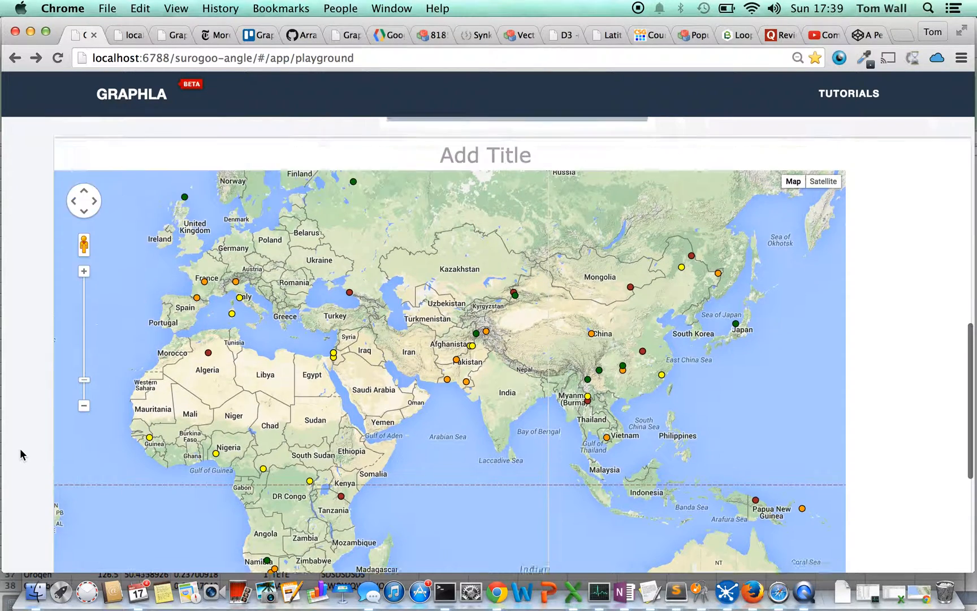
{"action": "scroll", "coordinate": [20, 454], "scroll_direction": "up", "scroll_amount": 5}
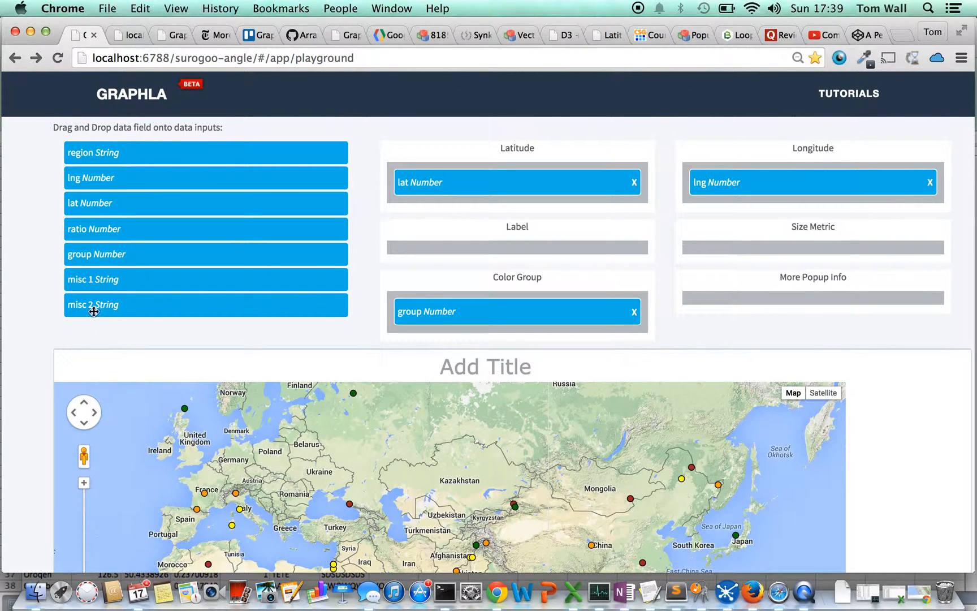
{"action": "left_click_drag", "start_coordinate": [175, 224], "coordinate": [620, 222]}
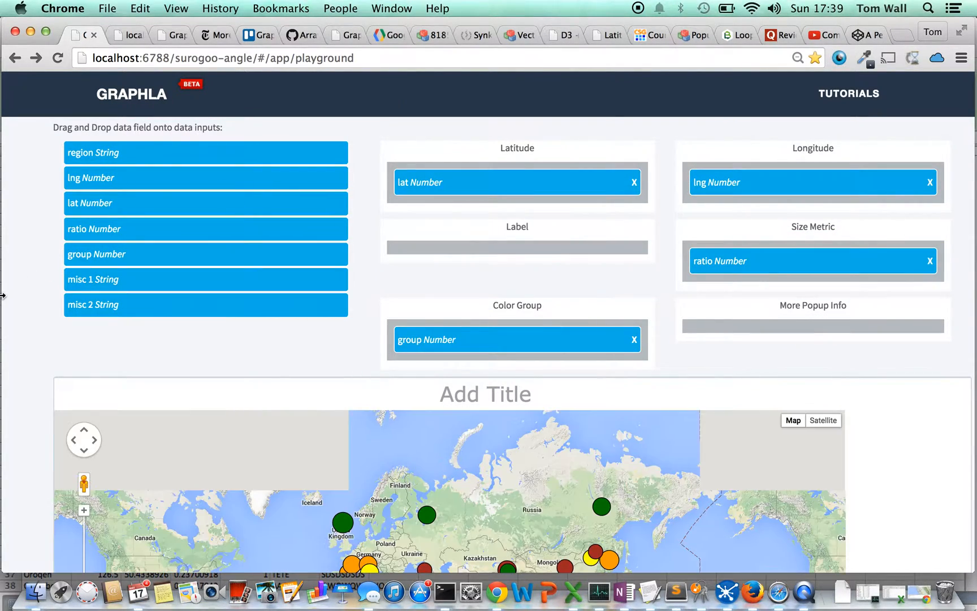
Examine the marker sizes and group colours across the world map and the colour legend in the graph options.
{"action": "scroll", "coordinate": [54, 307], "scroll_direction": "down", "scroll_amount": 5}
{"action": "scroll", "coordinate": [52, 308], "scroll_direction": "down", "scroll_amount": 3}
{"action": "scroll", "coordinate": [52, 308], "scroll_direction": "up", "scroll_amount": 2}
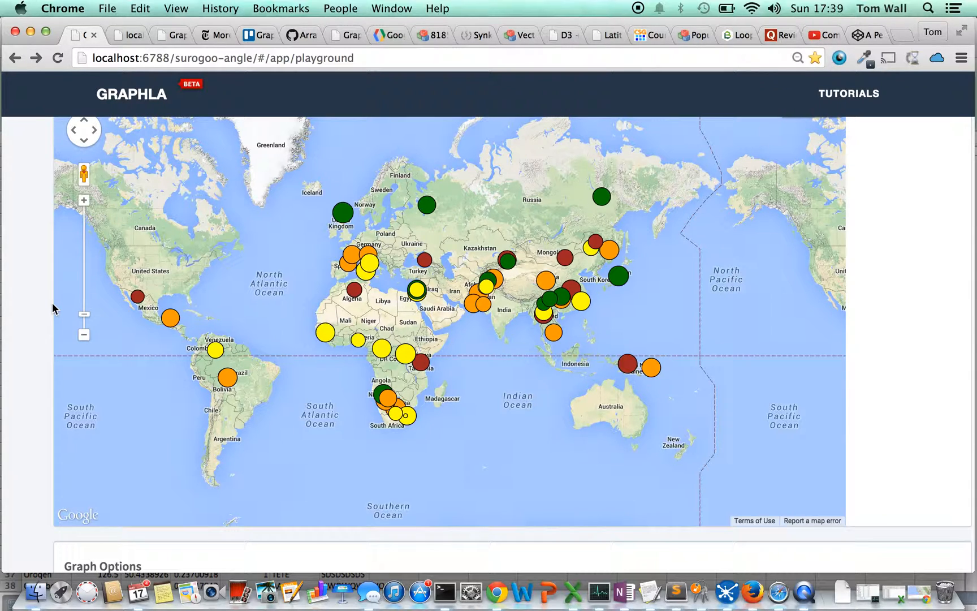
{"action": "scroll", "coordinate": [52, 308], "scroll_direction": "down", "scroll_amount": 2}
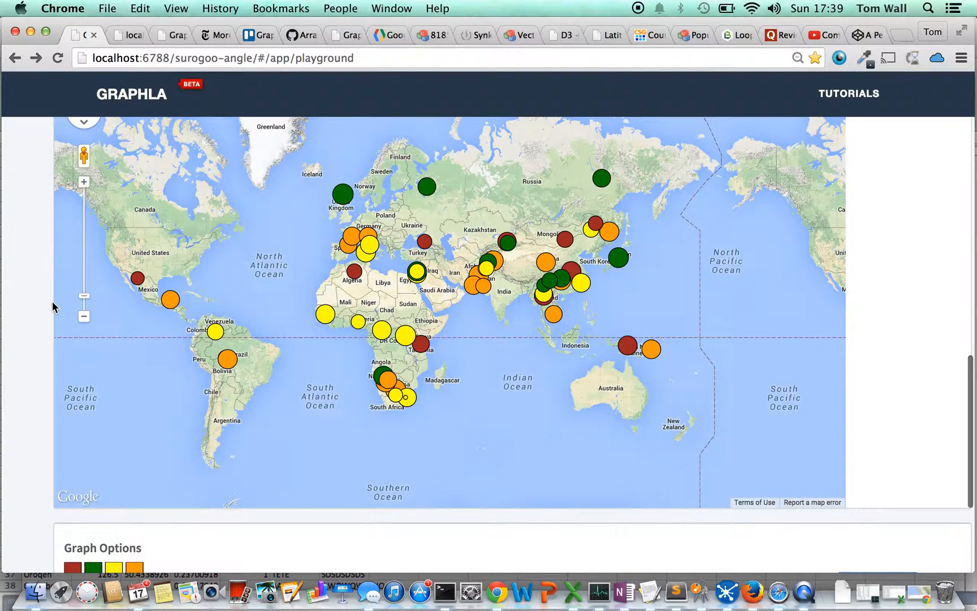
{"action": "scroll", "coordinate": [52, 307], "scroll_direction": "down", "scroll_amount": 1}
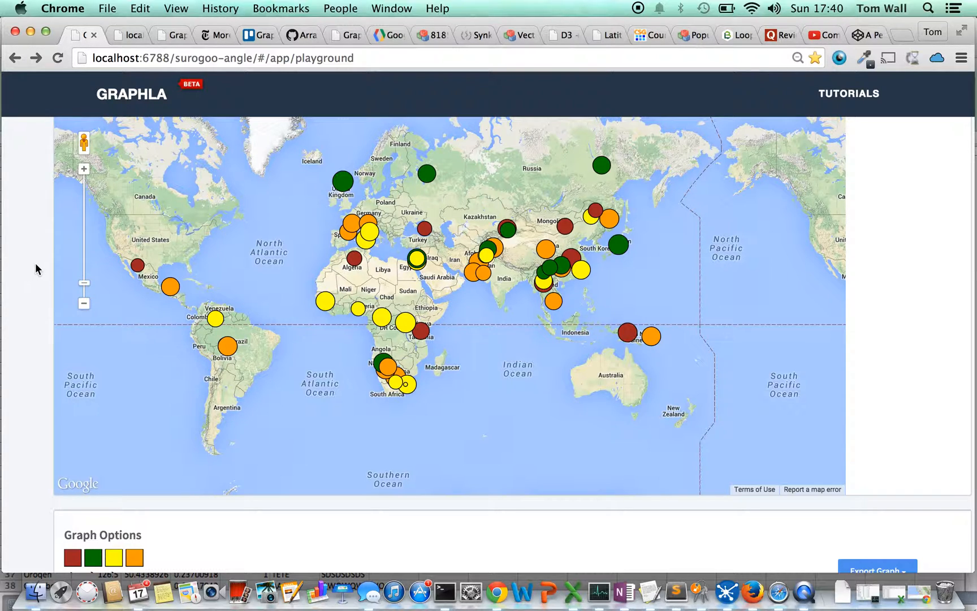
{"action": "scroll", "coordinate": [35, 262], "scroll_direction": "down", "scroll_amount": 1}
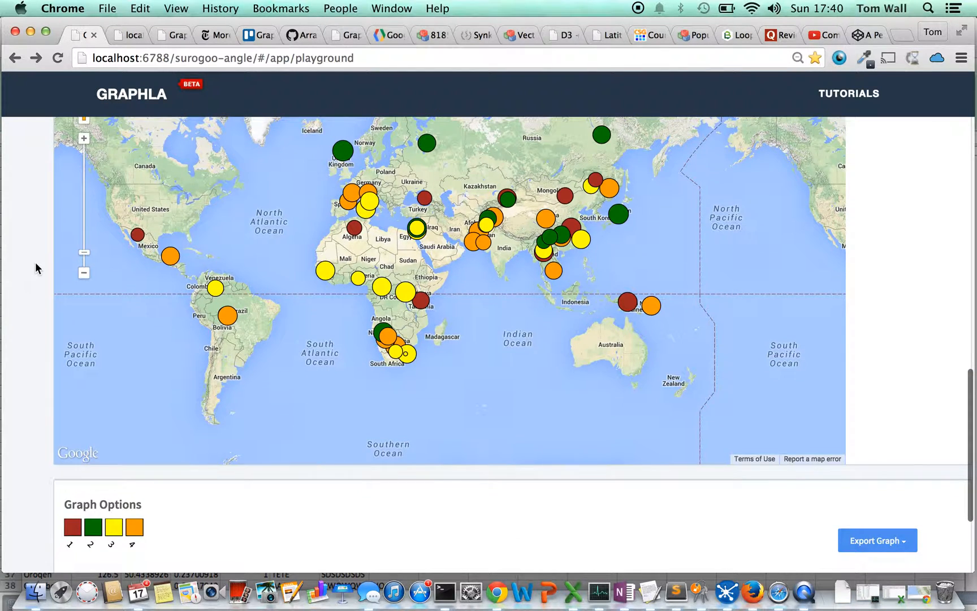
Inspect the popup details of several markers in Russia and East Asia and check the More Popup Info input.
{"action": "scroll", "coordinate": [35, 262], "scroll_direction": "up", "scroll_amount": 2}
{"action": "mouse_move", "coordinate": [429, 186]}
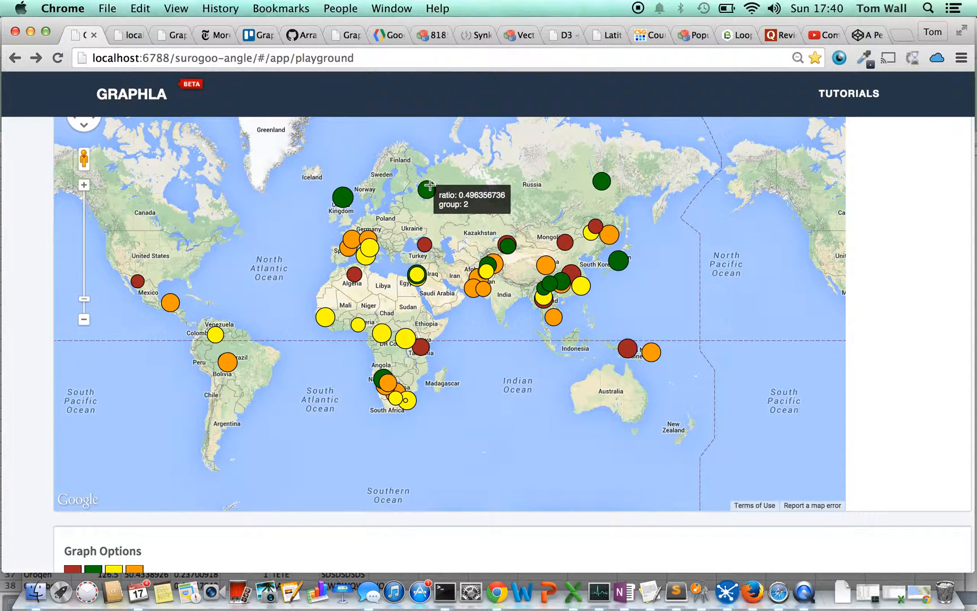
{"action": "mouse_move", "coordinate": [603, 183]}
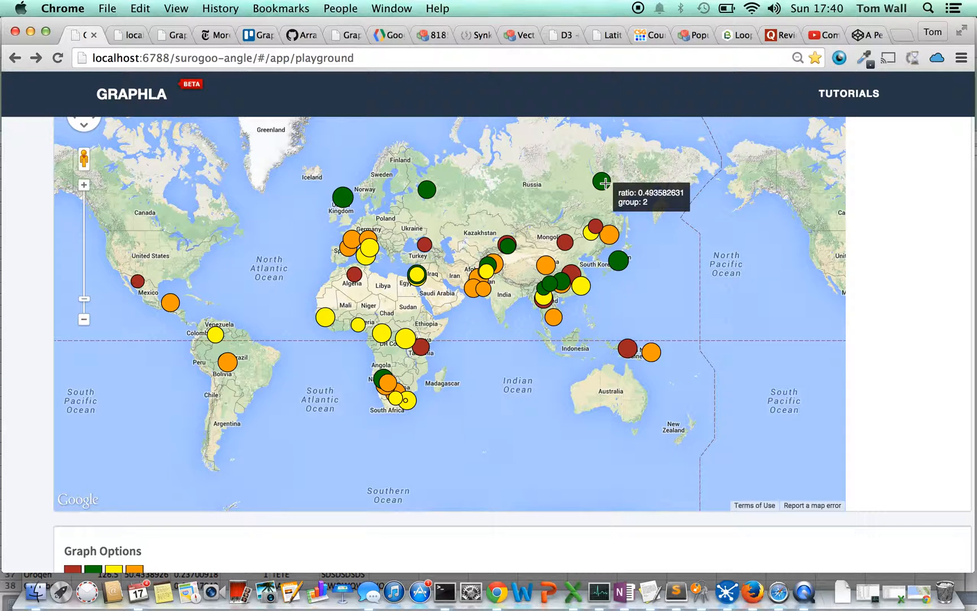
{"action": "scroll", "coordinate": [604, 183], "scroll_direction": "up", "scroll_amount": 1}
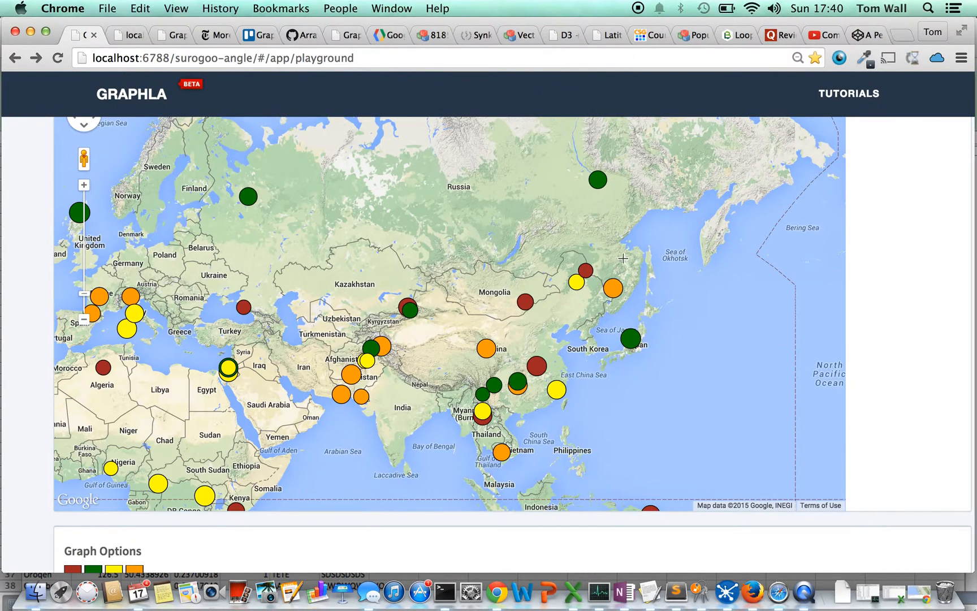
{"action": "mouse_move", "coordinate": [615, 289]}
{"action": "mouse_move", "coordinate": [633, 339]}
{"action": "scroll", "coordinate": [933, 222], "scroll_direction": "up", "scroll_amount": 10}
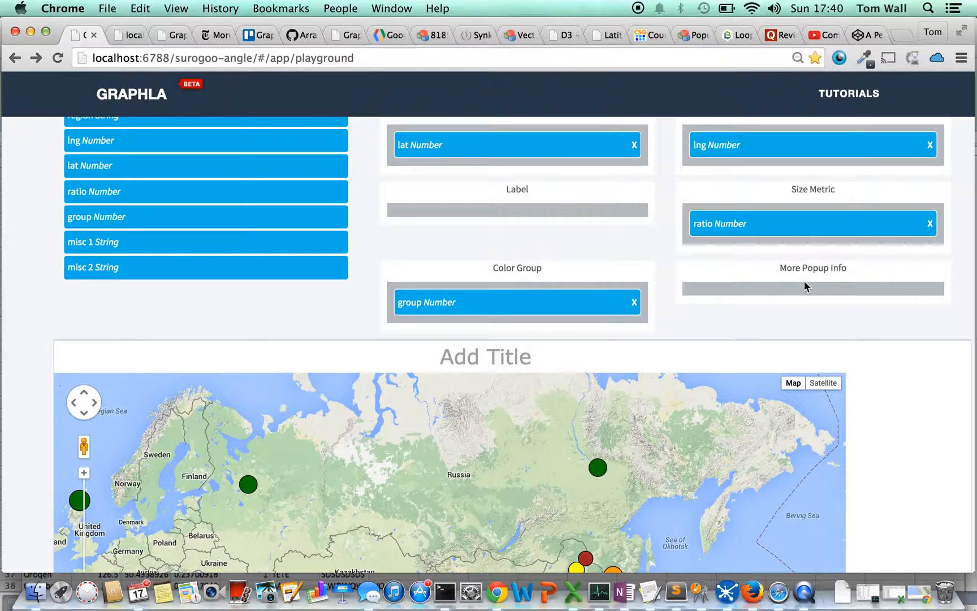
{"action": "scroll", "coordinate": [12, 291], "scroll_direction": "down", "scroll_amount": 5}
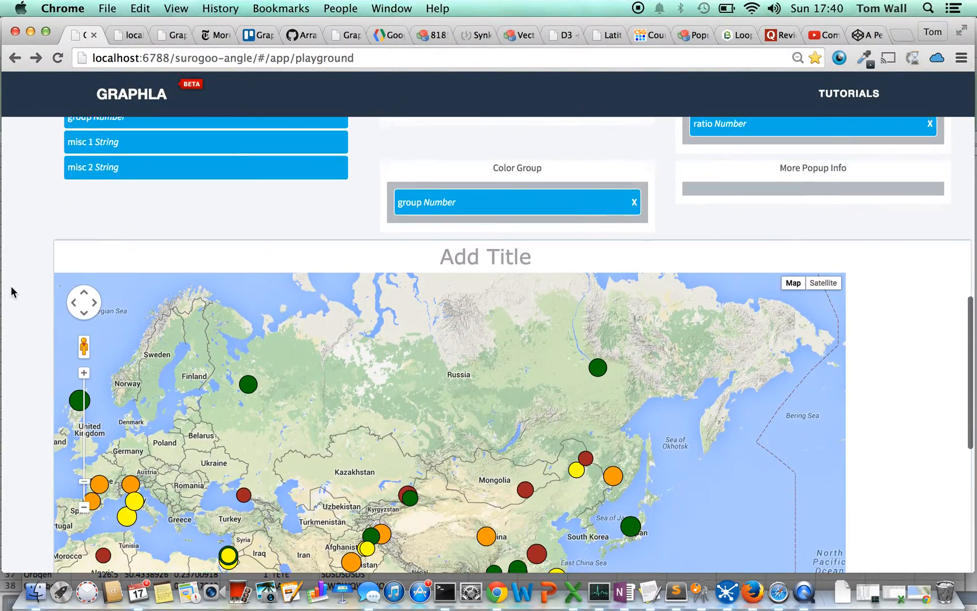
Switch to Excel, bring up FL_insurance_sample.csv and copy the selected columns from point_latitude to point_granularity.
{"action": "key", "text": "super+Tab"}
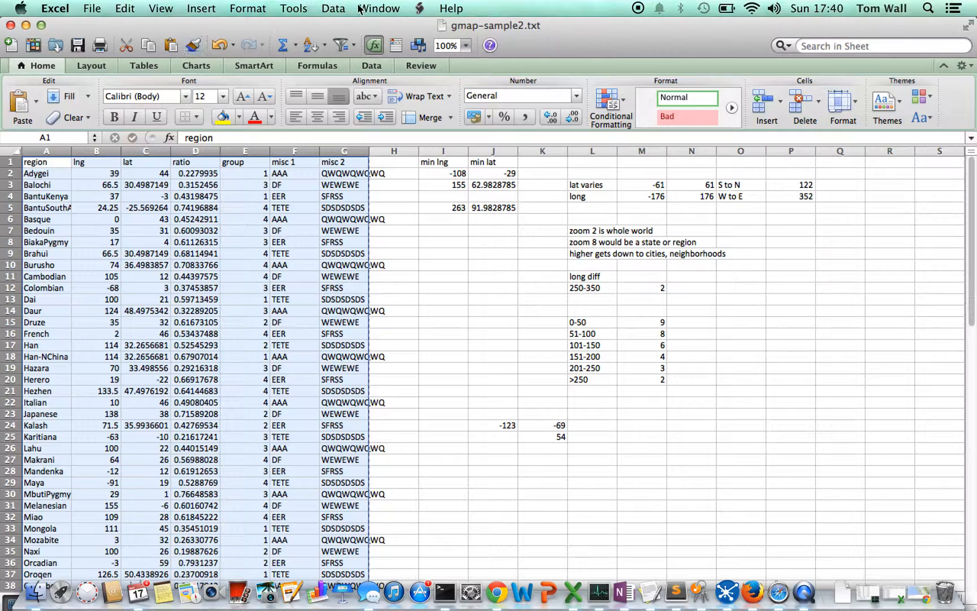
{"action": "left_click", "coordinate": [359, 9]}
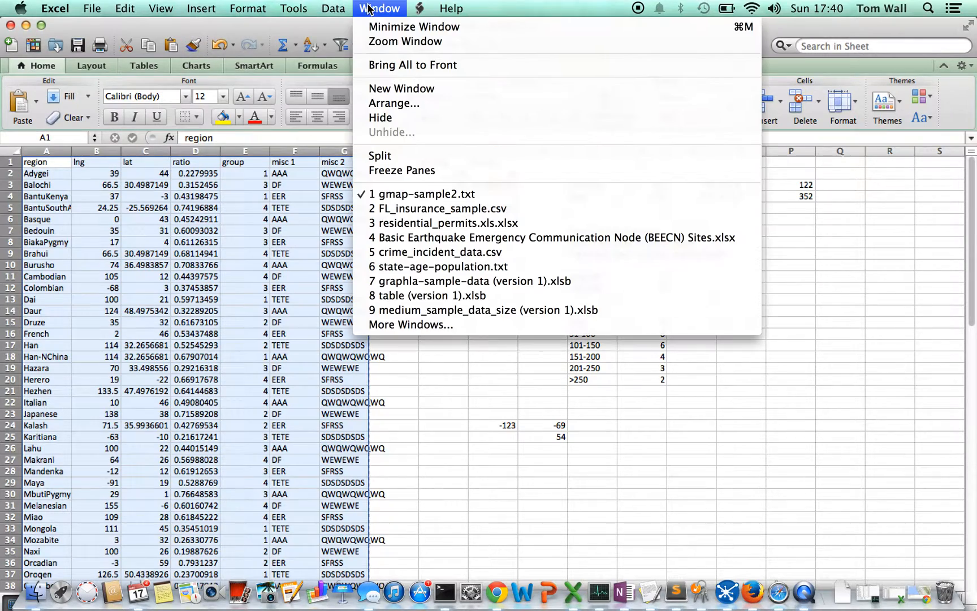
{"action": "left_click", "coordinate": [397, 209]}
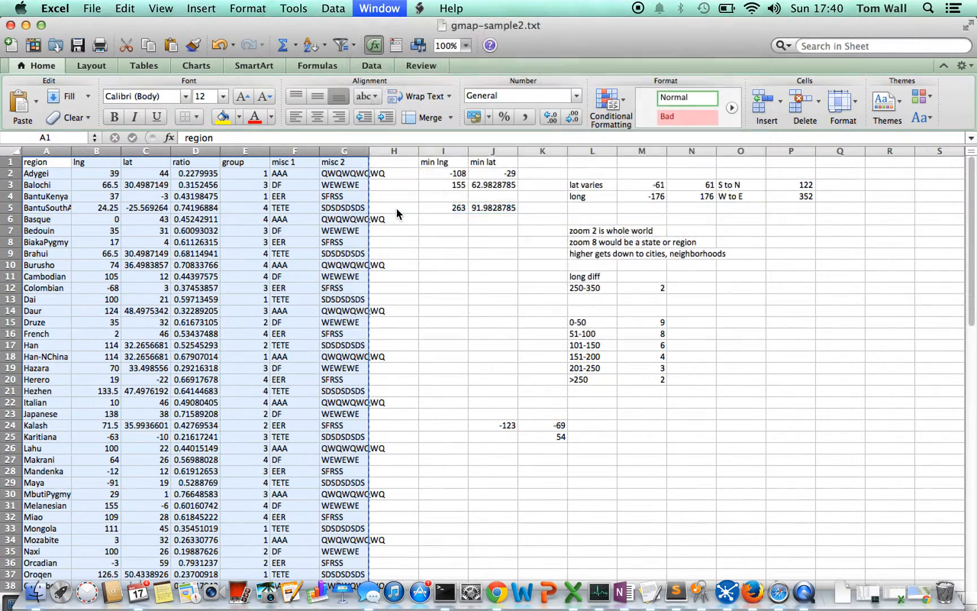
{"action": "key", "text": "super+c"}
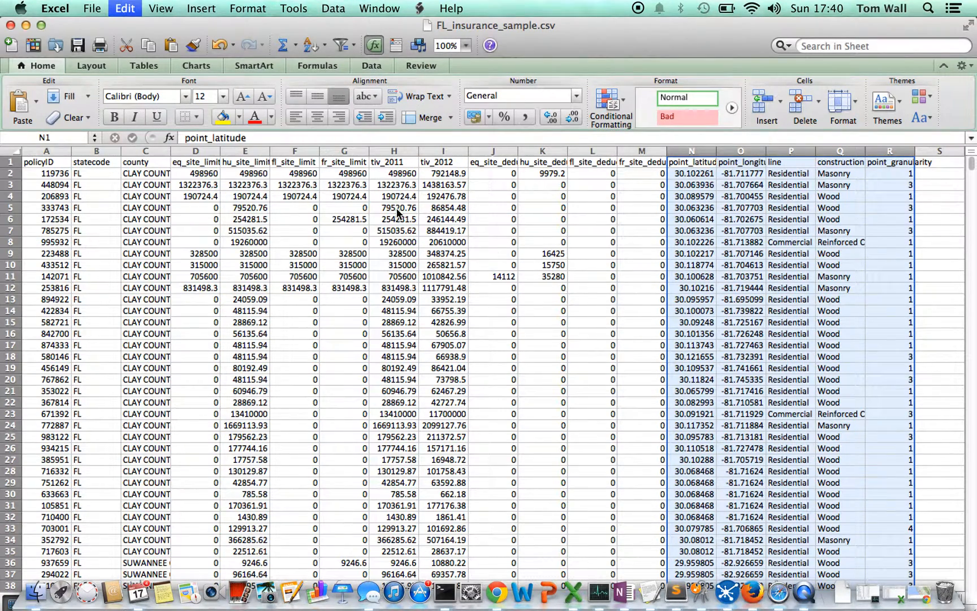
Switch back to Graphla in Chrome and replace the entire data set with the copied insurance data.
{"action": "key", "text": "super+Tab"}
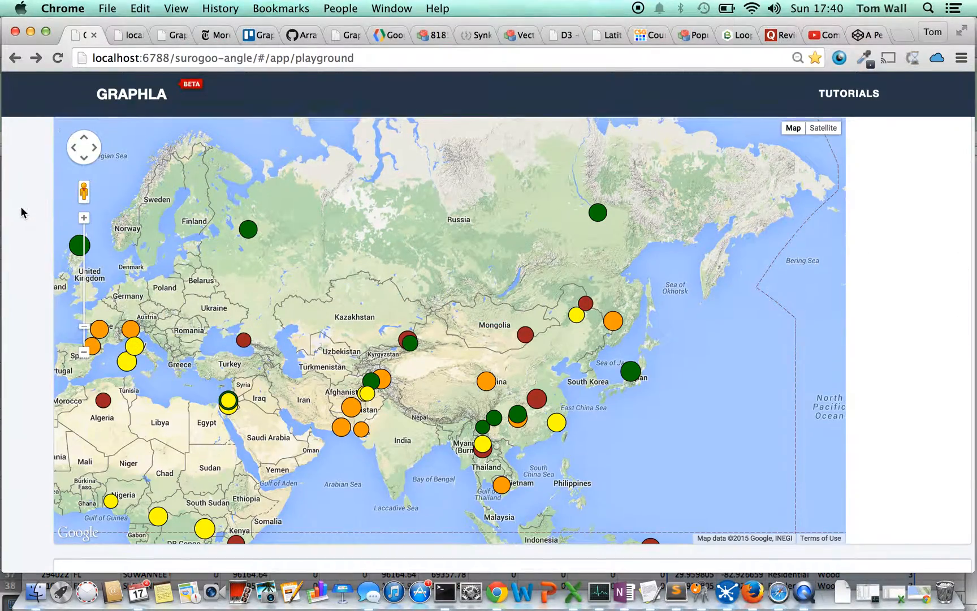
{"action": "scroll", "coordinate": [21, 212], "scroll_direction": "up", "scroll_amount": 10}
{"action": "scroll", "coordinate": [21, 212], "scroll_direction": "up", "scroll_amount": 9}
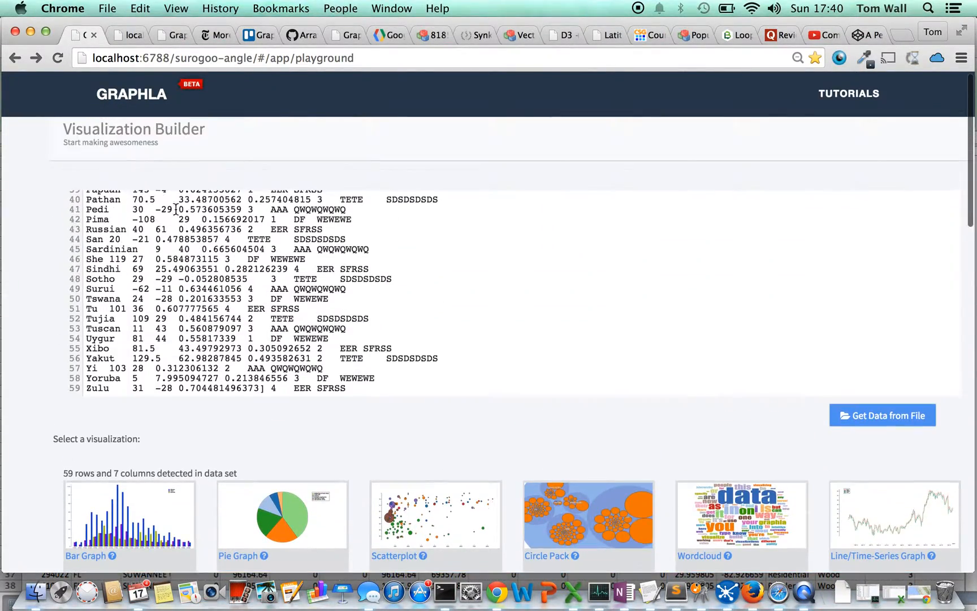
{"action": "left_click", "coordinate": [194, 214]}
{"action": "key", "text": "super+a"}
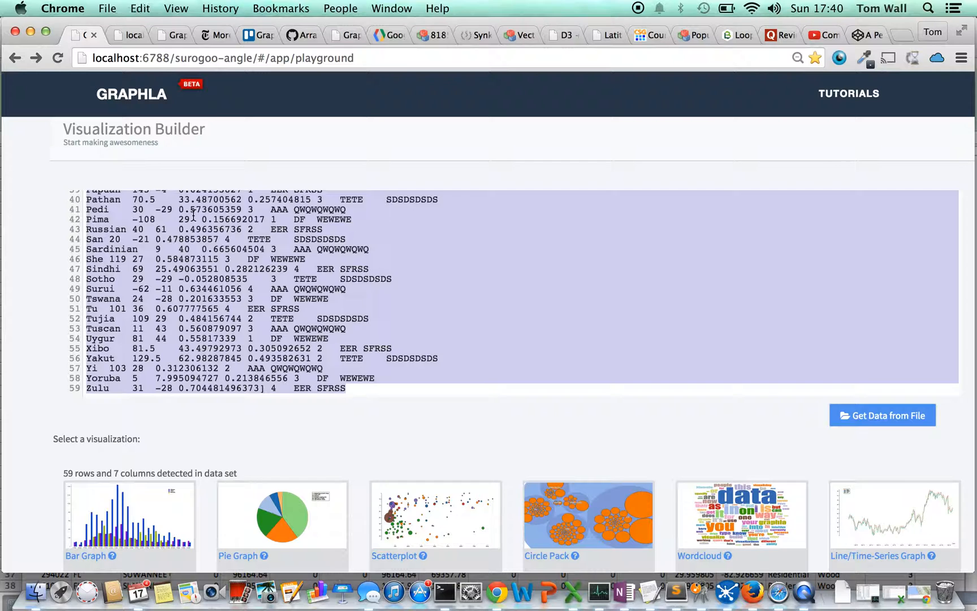
{"action": "key", "text": "super+v"}
Choose the Google Map visualization and assign point_latitude to the Latitude input and point_longitude to the Longitude input.
{"action": "scroll", "coordinate": [17, 260], "scroll_direction": "down", "scroll_amount": 8}
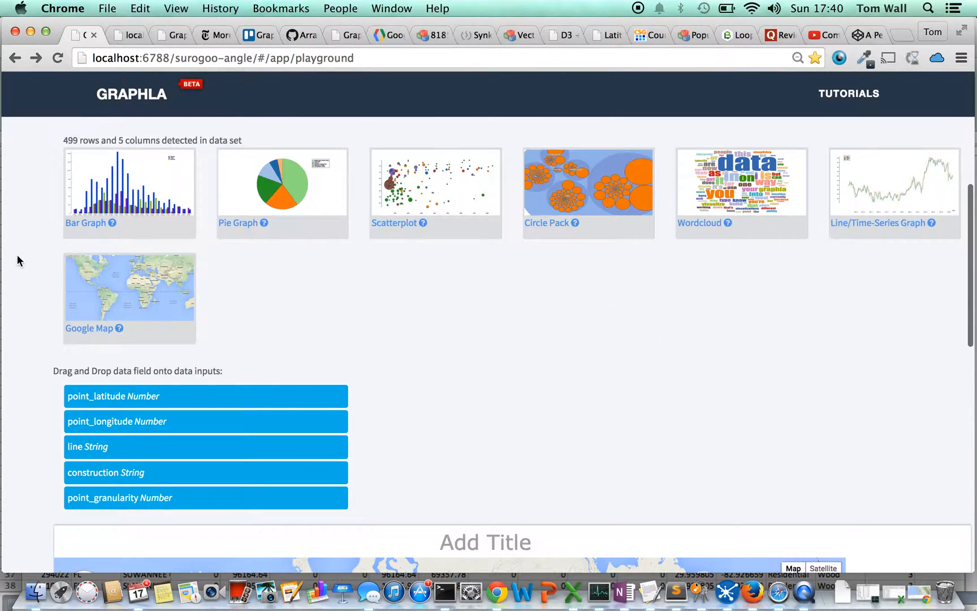
{"action": "left_click", "coordinate": [109, 319]}
{"action": "scroll", "coordinate": [40, 299], "scroll_direction": "down", "scroll_amount": 3}
{"action": "left_click_drag", "start_coordinate": [153, 288], "coordinate": [499, 316]}
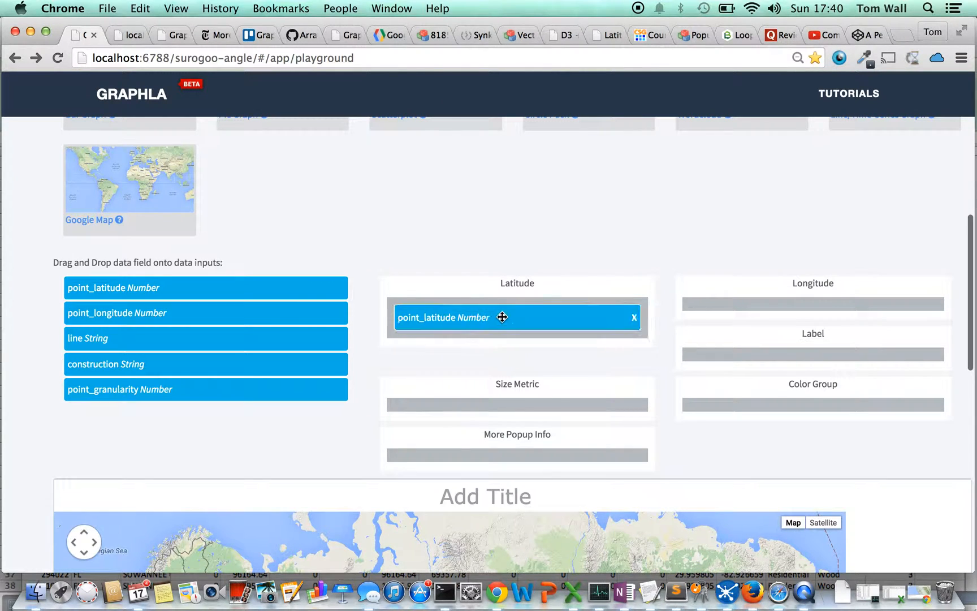
{"action": "left_click_drag", "start_coordinate": [380, 298], "coordinate": [859, 317]}
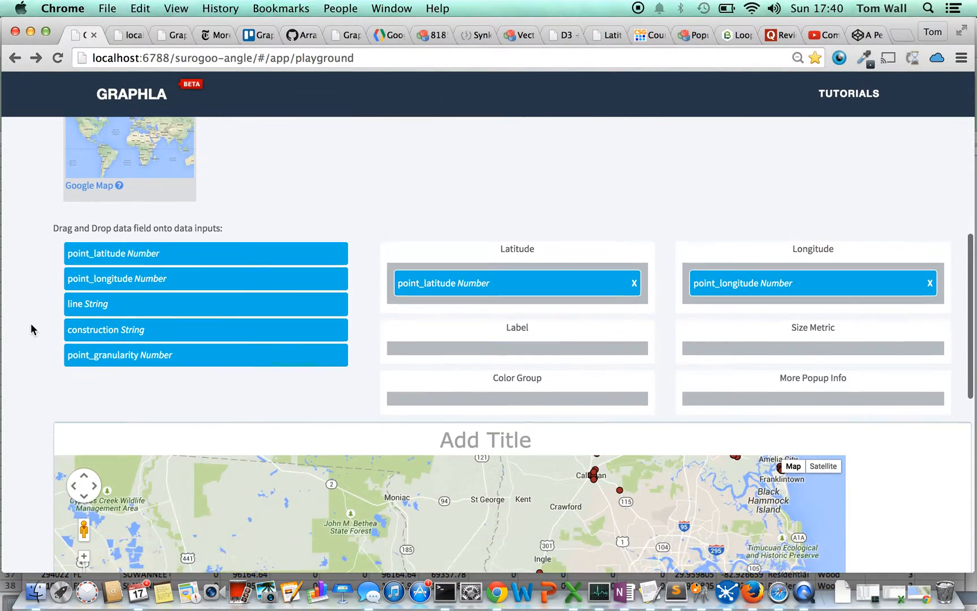
Examine the plotted northern Florida points at several zoom levels, including around Lake City, and review the data inputs and visualization choices.
{"action": "scroll", "coordinate": [30, 327], "scroll_direction": "down", "scroll_amount": 10}
{"action": "scroll", "coordinate": [30, 325], "scroll_direction": "down", "scroll_amount": 2}
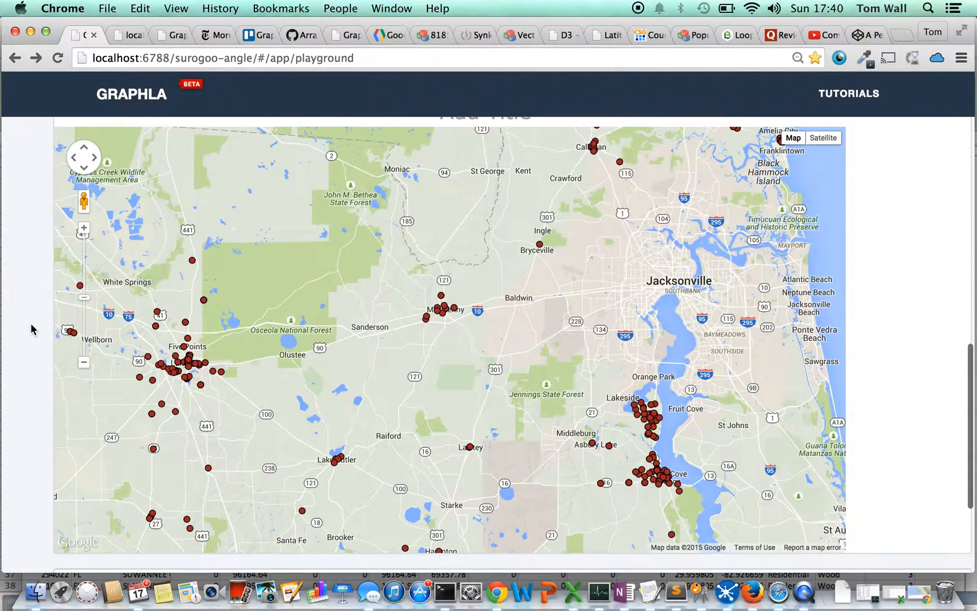
{"action": "left_click", "coordinate": [85, 363]}
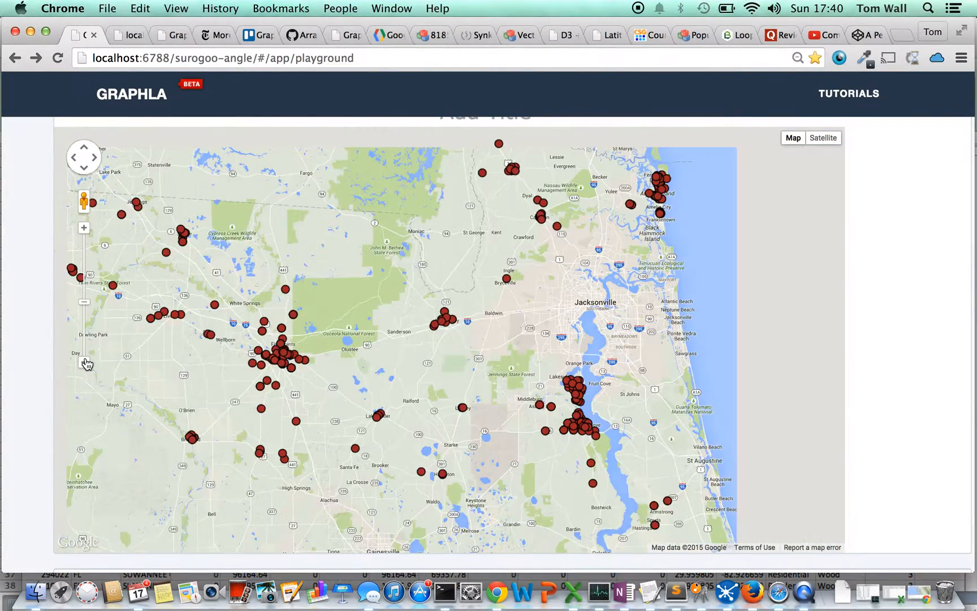
{"action": "left_click", "coordinate": [85, 363]}
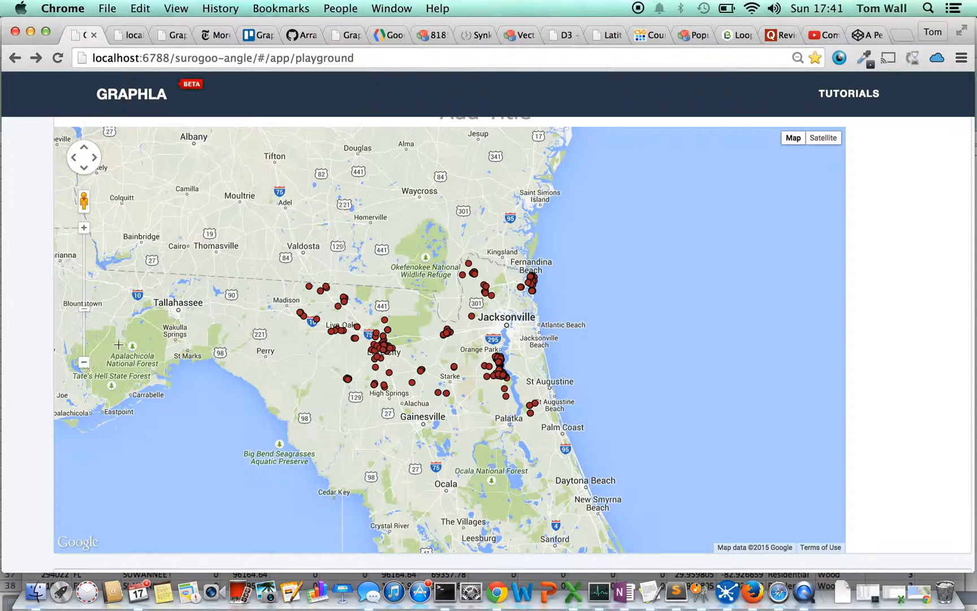
{"action": "left_click", "coordinate": [83, 362]}
{"action": "left_click", "coordinate": [84, 227]}
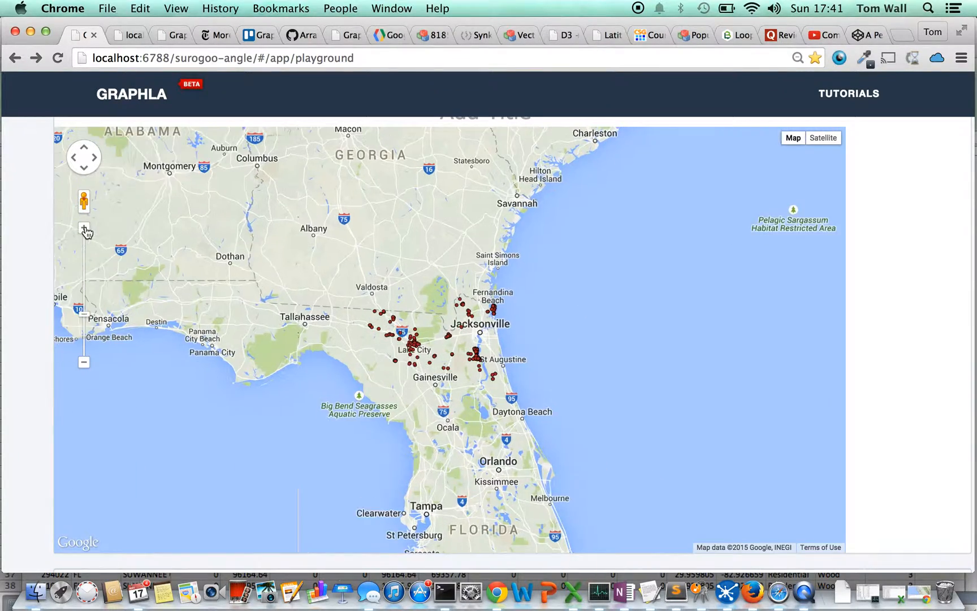
{"action": "left_click", "coordinate": [84, 227]}
{"action": "scroll", "coordinate": [385, 305], "scroll_direction": "up", "scroll_amount": 3}
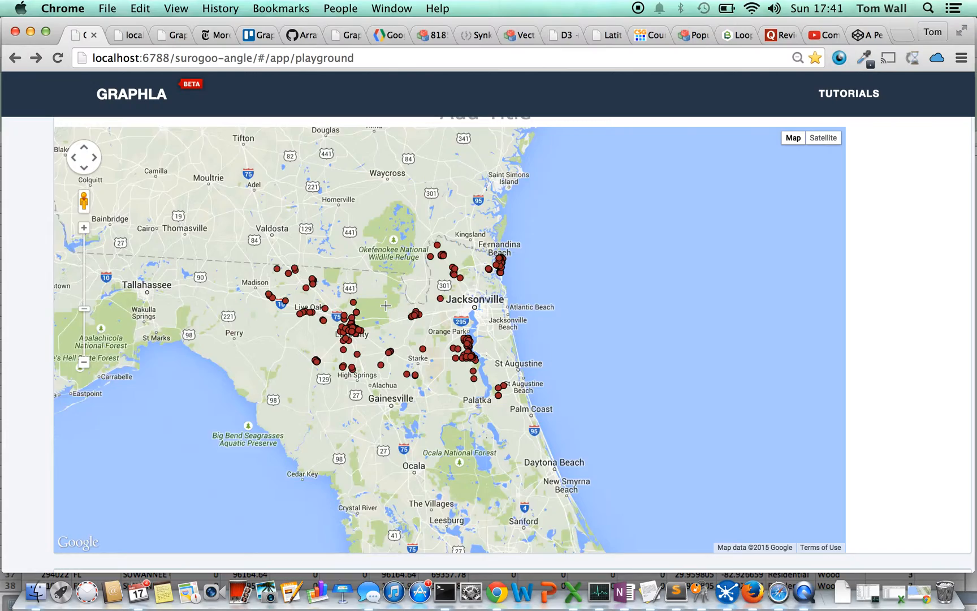
{"action": "scroll", "coordinate": [380, 311], "scroll_direction": "up", "scroll_amount": 1}
{"action": "left_click_drag", "start_coordinate": [272, 382], "coordinate": [483, 244]}
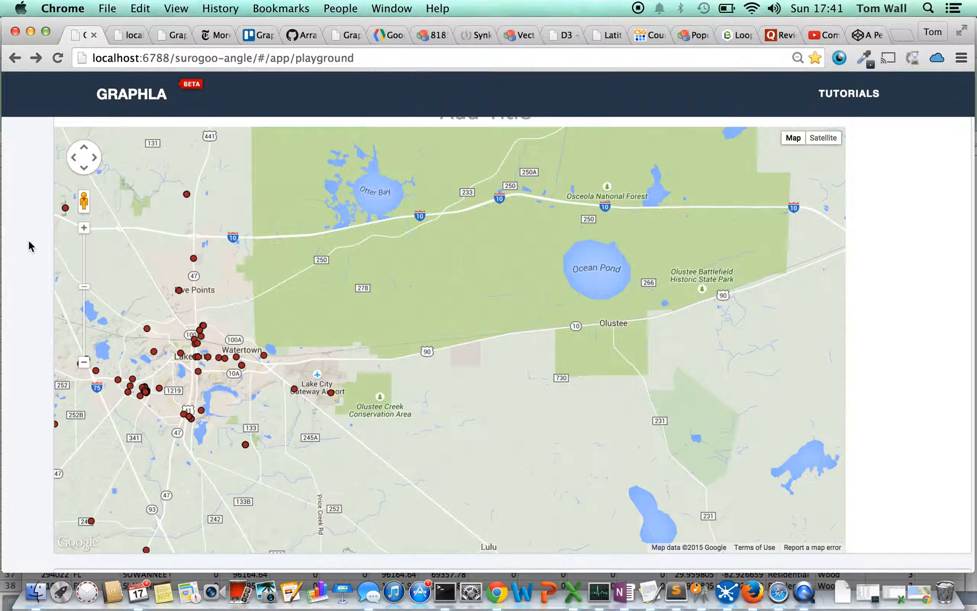
{"action": "scroll", "coordinate": [28, 246], "scroll_direction": "down", "scroll_amount": 3}
{"action": "scroll", "coordinate": [28, 246], "scroll_direction": "up", "scroll_amount": 8}
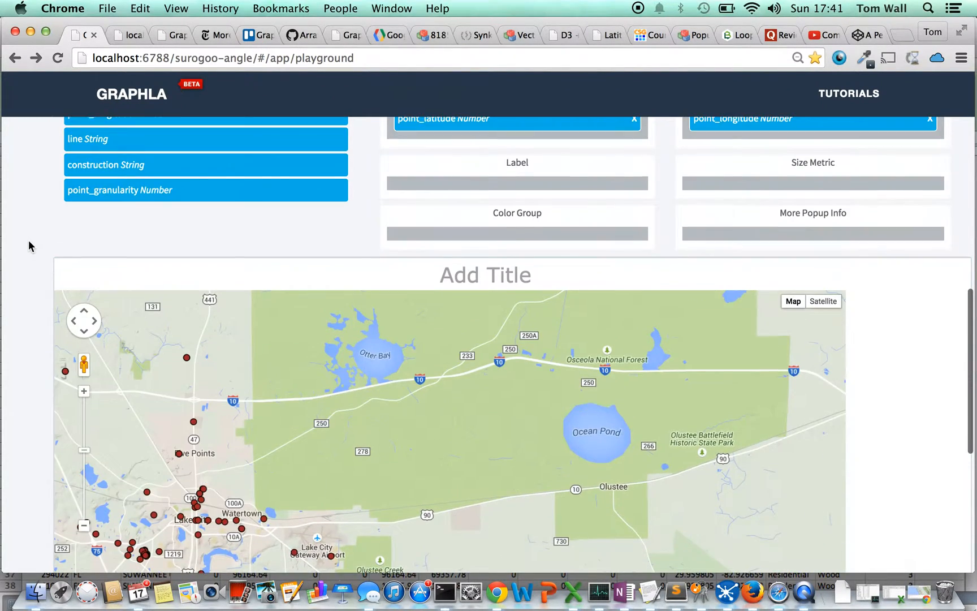
{"action": "scroll", "coordinate": [28, 246], "scroll_direction": "up", "scroll_amount": 5}
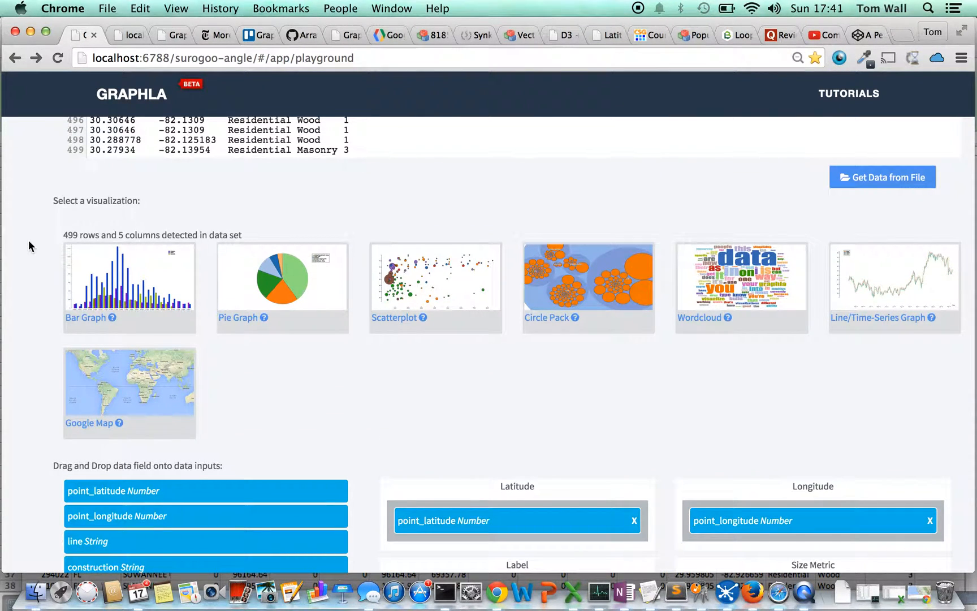
{"action": "scroll", "coordinate": [28, 245], "scroll_direction": "up", "scroll_amount": 3}
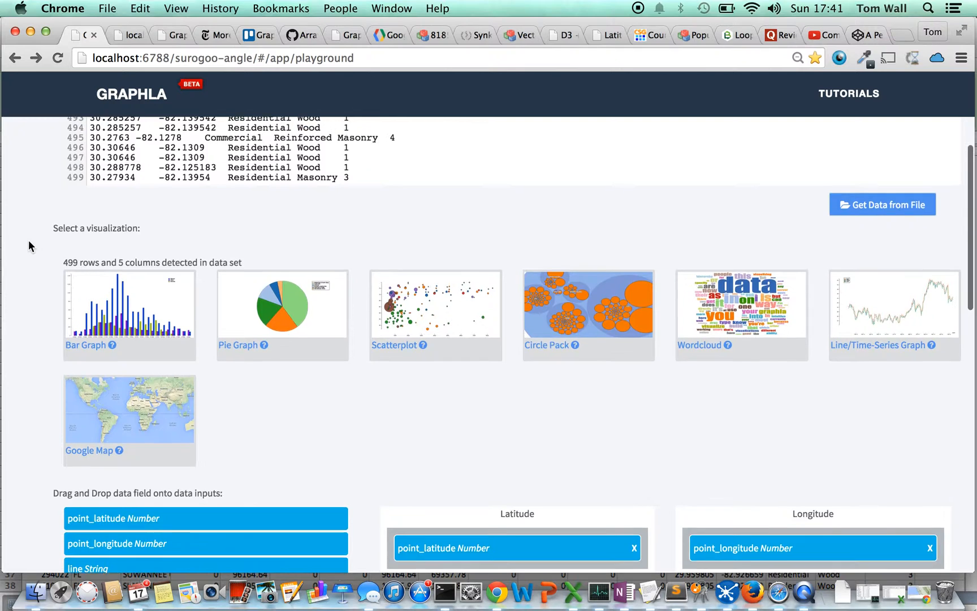
Open the Graphla home page and look through its sections from About and Demo down to the beta and contact details.
{"action": "left_click", "coordinate": [126, 98]}
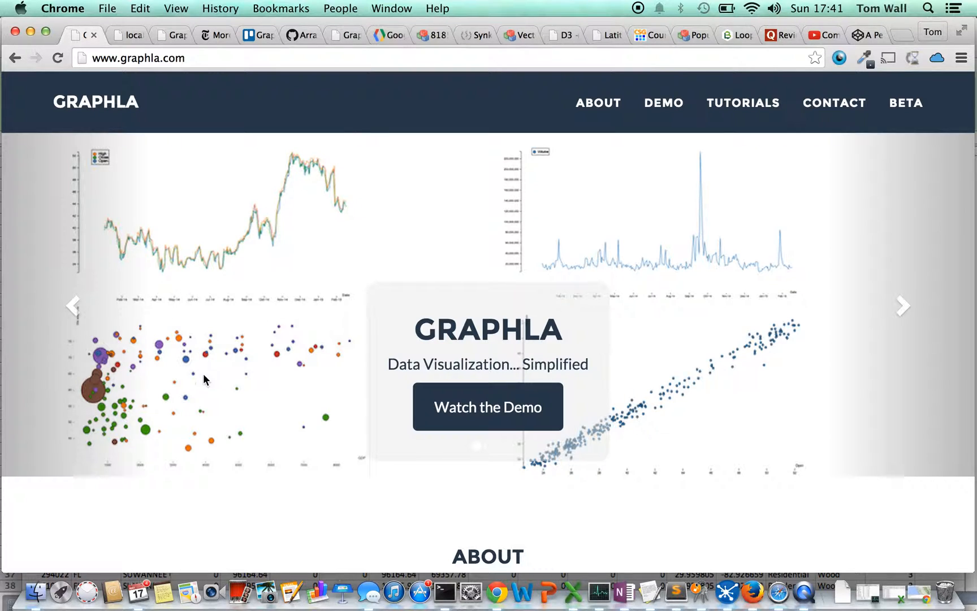
{"action": "scroll", "coordinate": [205, 375], "scroll_direction": "down", "scroll_amount": 5}
{"action": "scroll", "coordinate": [203, 382], "scroll_direction": "up", "scroll_amount": 5}
{"action": "scroll", "coordinate": [236, 234], "scroll_direction": "down", "scroll_amount": 10}
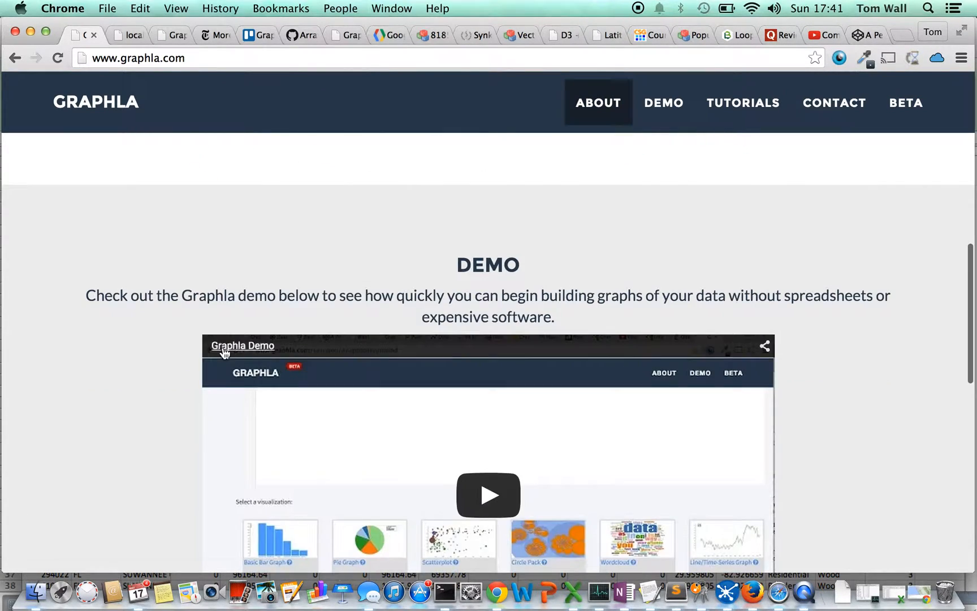
{"action": "scroll", "coordinate": [224, 345], "scroll_direction": "down", "scroll_amount": 15}
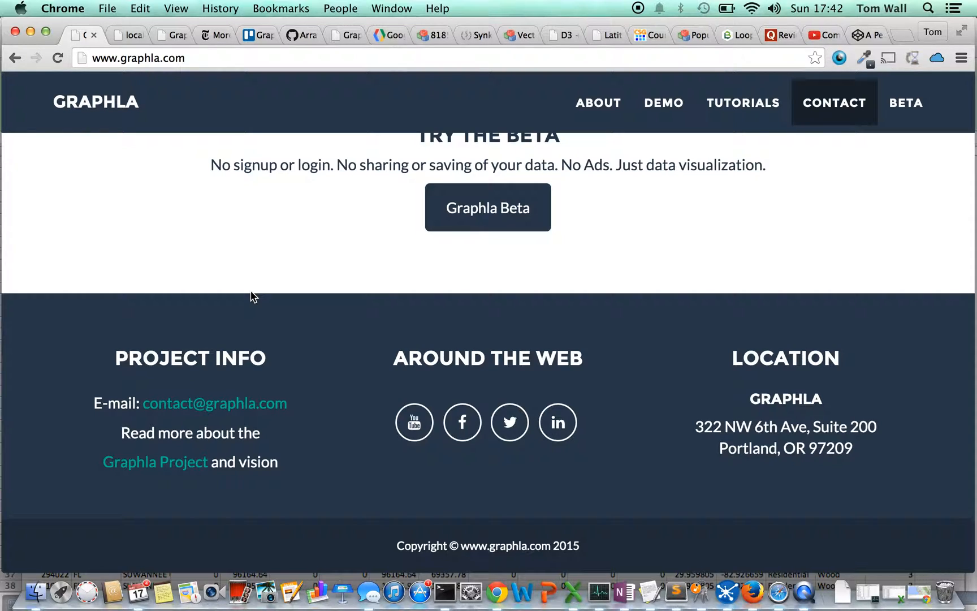
{"action": "scroll", "coordinate": [253, 296], "scroll_direction": "up", "scroll_amount": 10}
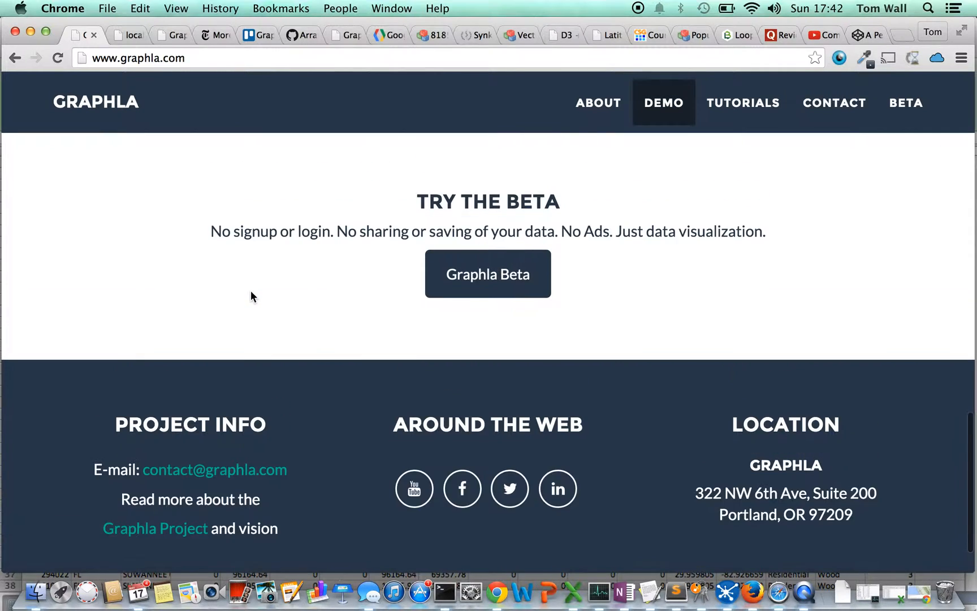
{"action": "scroll", "coordinate": [130, 281], "scroll_direction": "up", "scroll_amount": 10}
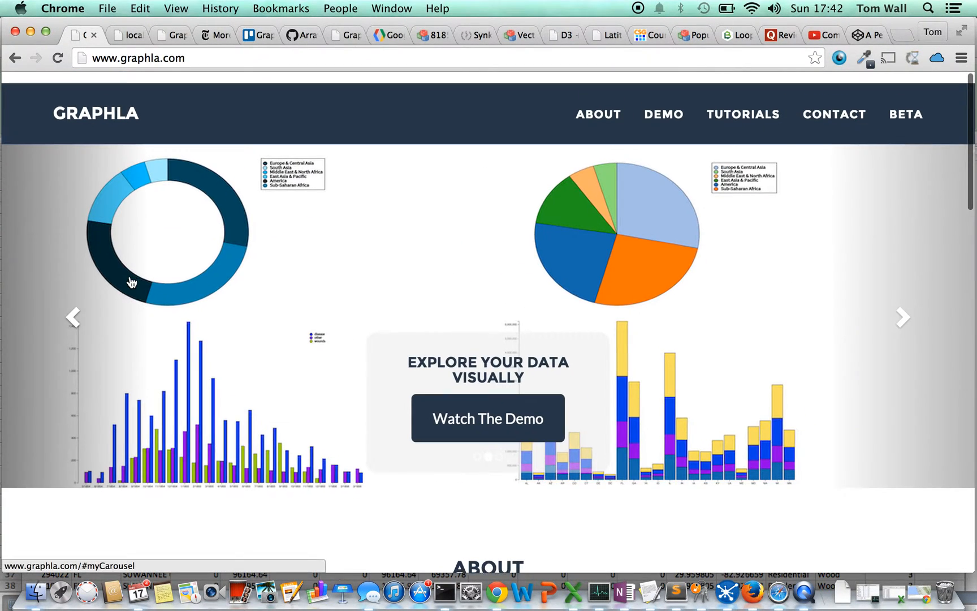